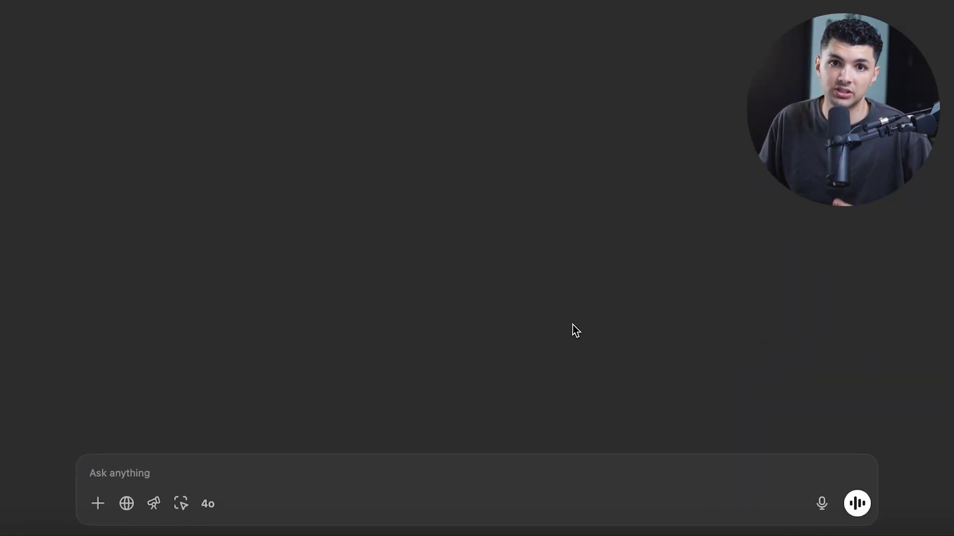
Send the prepared prompt asking what makes Instagram ad carousels go viral for a 4-slide Prime Hydration ad
text(You're helping me create a professional and viral 4-slide Instagram ad carousel for a hydration drink brand called Prime Hydration, specifically the strawberry watermelon flavor. Assume I am a content creator and this is for a paid ad. The final ad should feel modern, minimal, emotionally engaging, and conversion-optimized. Please start by researching and summarizing what makes Instagram ad carousels go viral specifically for CPG (consumer packaged goods) like hydration drinks and sports beverages. Include visual trends, hook styles, CTA tips, and any slide-by-slide strategies that are commonly used. You will use this info to help me generate 4 slides with captions and layout ideas. Each slide should follow a storytelling or transformation arc that leads viewers to want to buy or try the product. I will later upload a reference image of the Prime Hydration strawberry watermelon bottle for you to incorporate.)
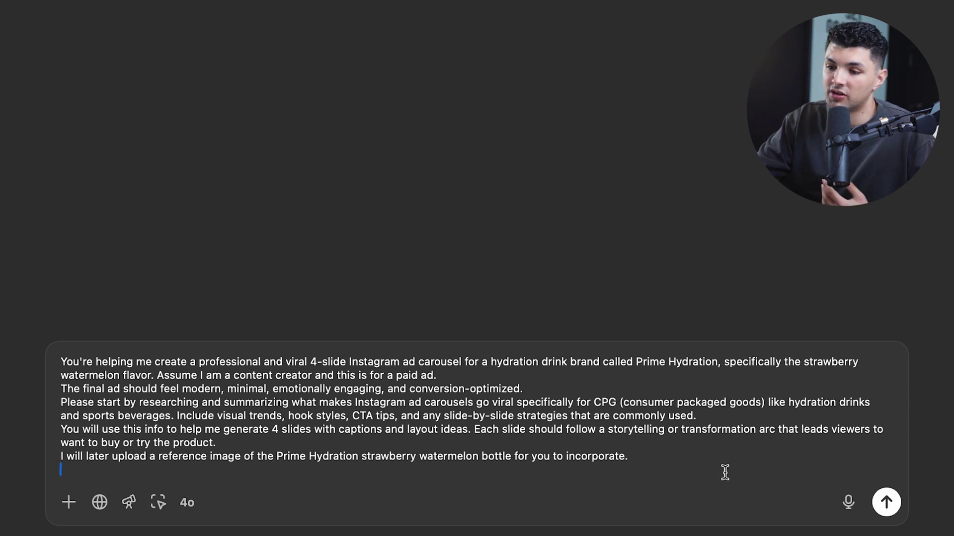
click(879, 503)
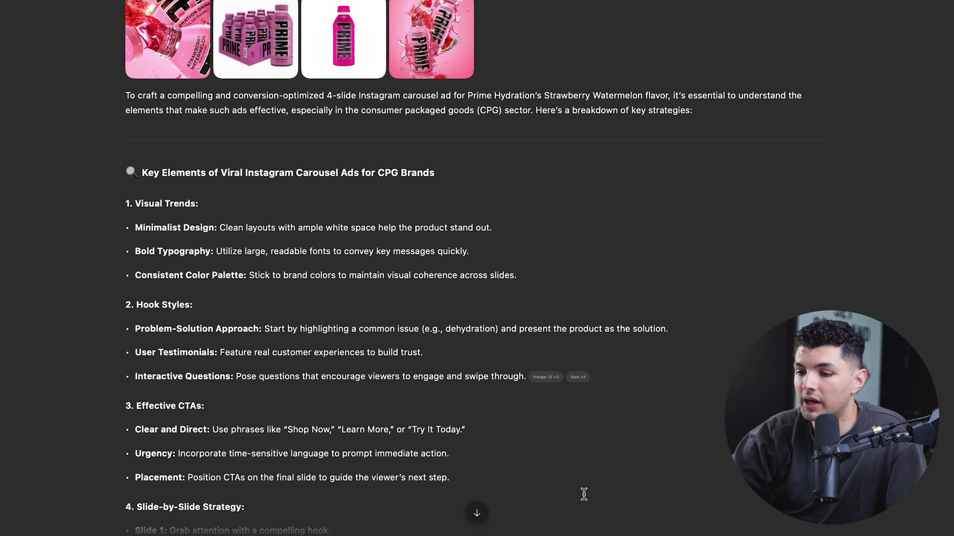
Scroll to the Proposed 4-Slide Carousel plan and look over the Slide 1 and Slide 2 text
scroll(583, 495, down, 3)
scroll(425, 423, down, 10)
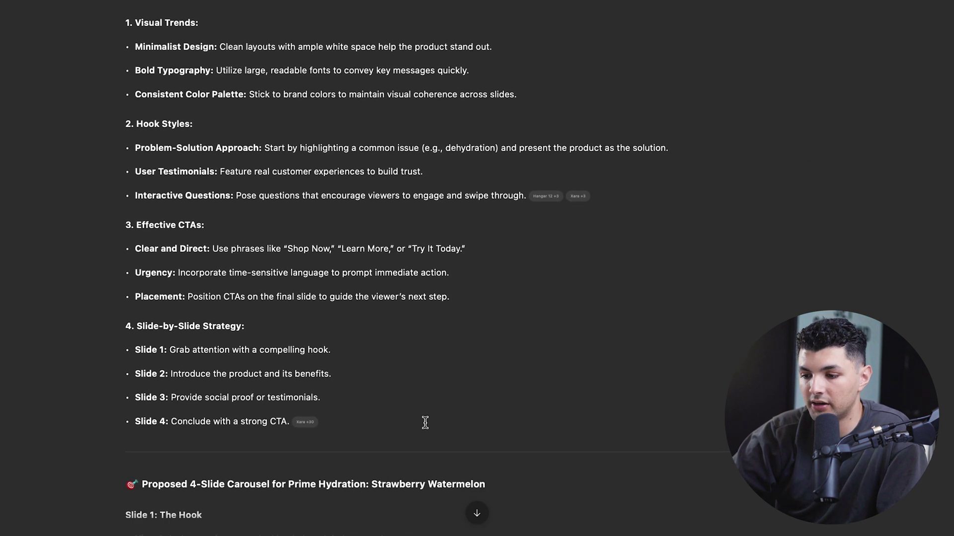
scroll(366, 444, down, 5)
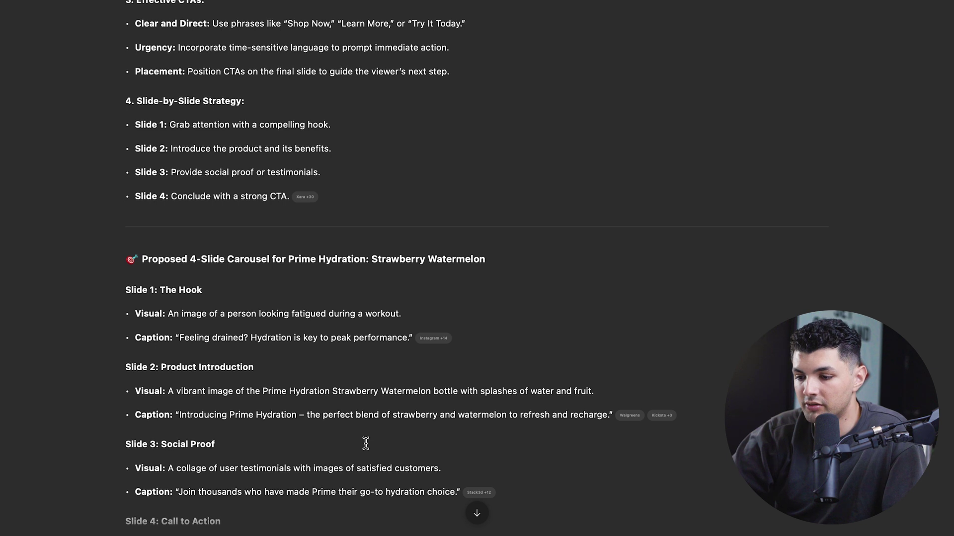
drag(126, 143, 202, 193)
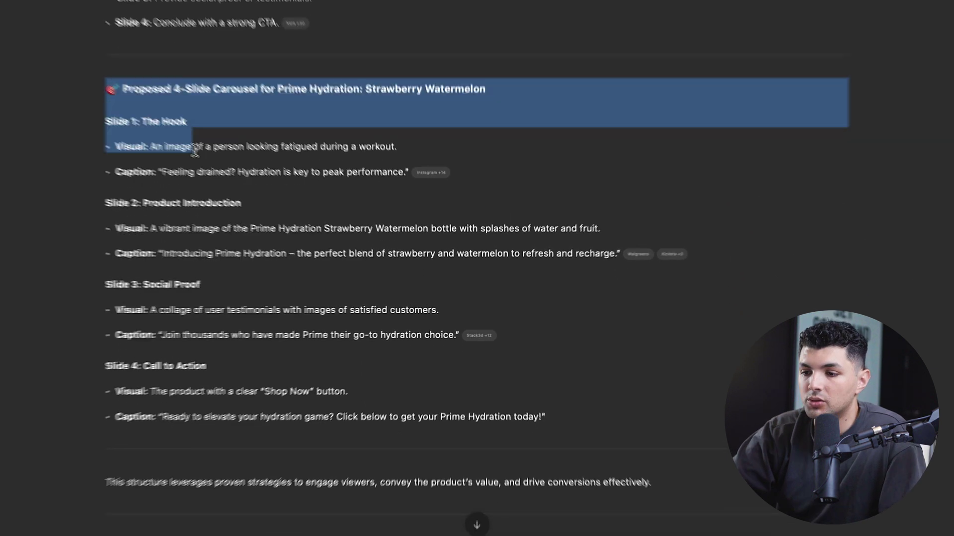
drag(194, 150, 58, 149)
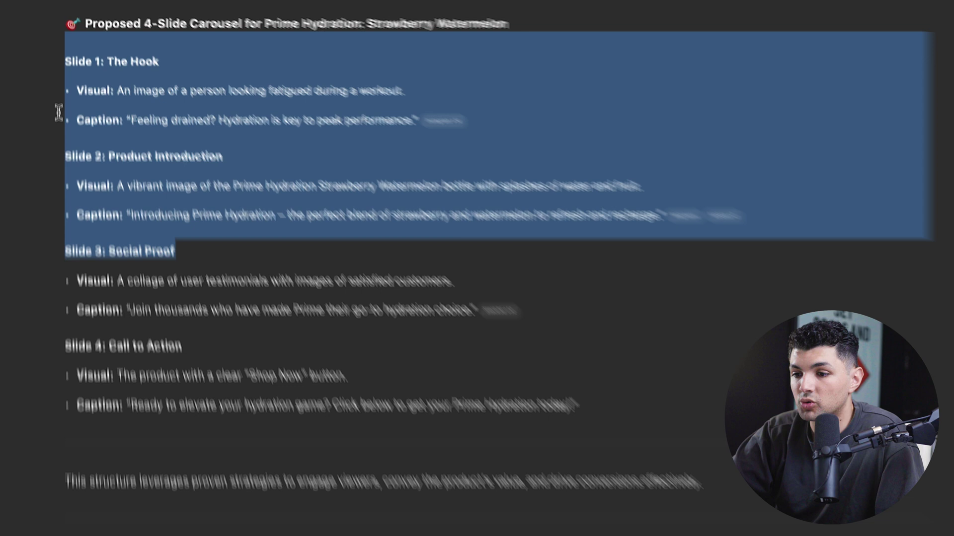
drag(55, 61, 240, 218)
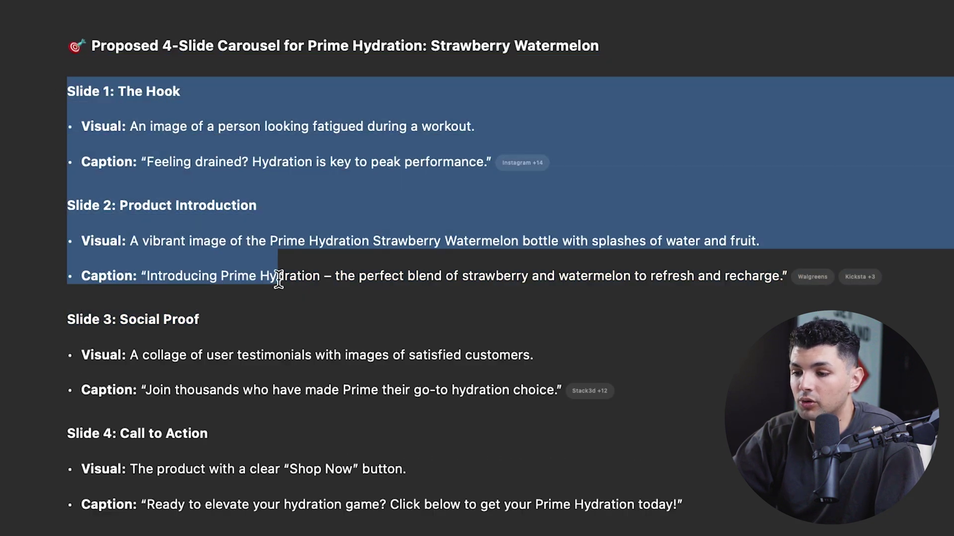
click(275, 305)
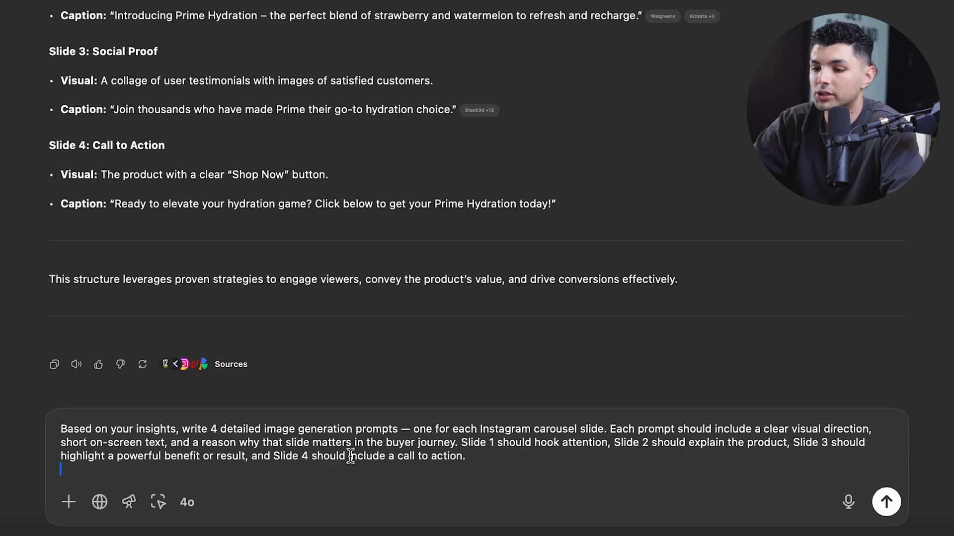
Send the request for four detailed image-generation prompts, one per carousel slide
drag(54, 14, 561, 201)
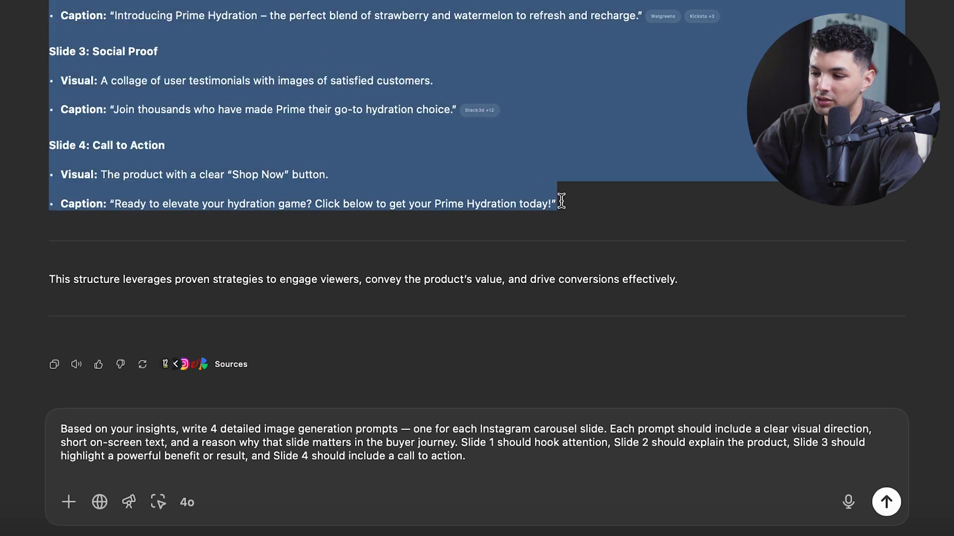
scroll(565, 203, up, 3)
click(505, 202)
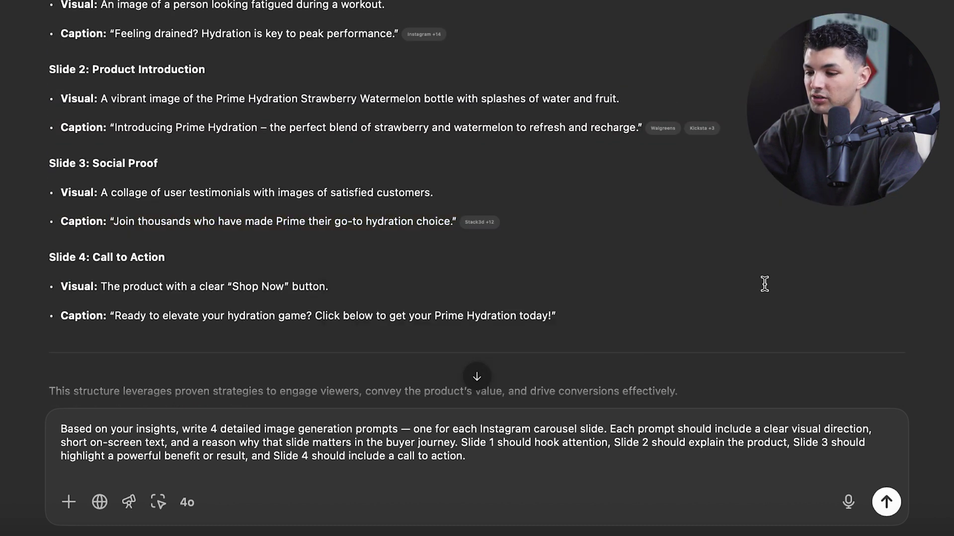
scroll(761, 281, up, 10)
scroll(541, 249, down, 8)
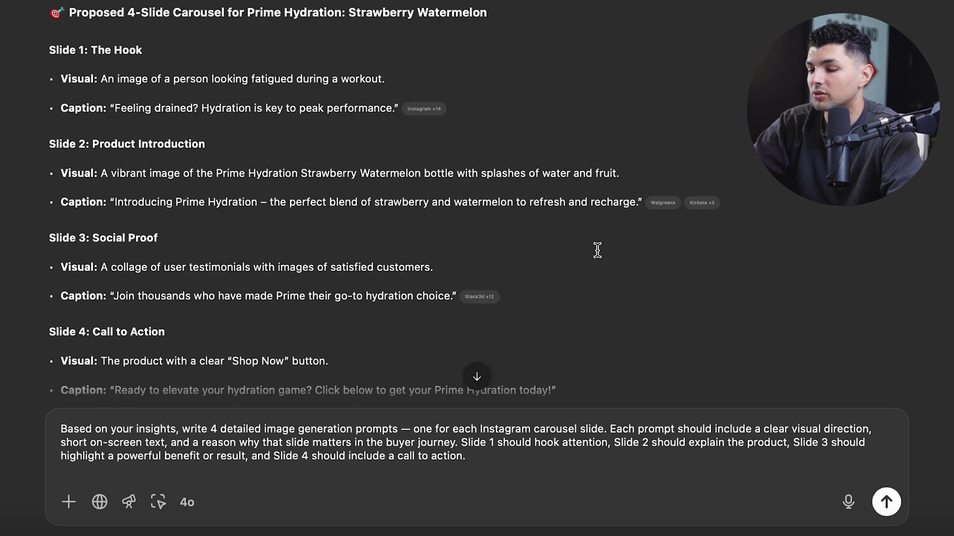
click(874, 490)
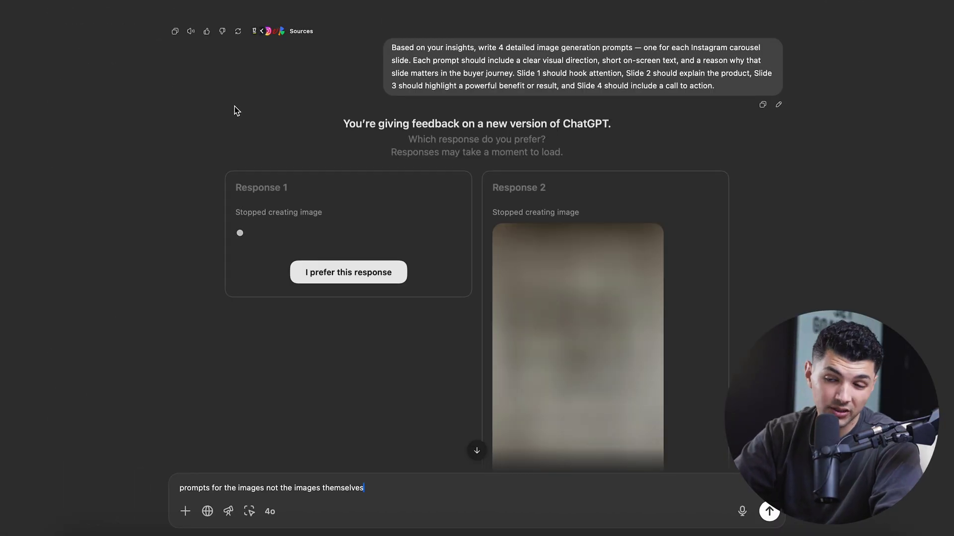
Review the written Slide 1–4 image-generation prompts and their 'why it matters' notes
drag(392, 47, 642, 75)
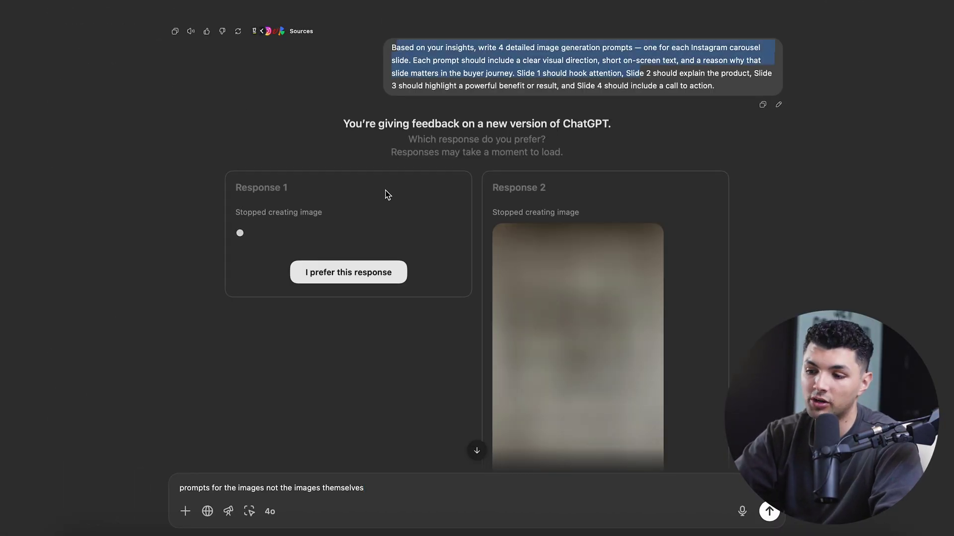
scroll(535, 265, down, 3)
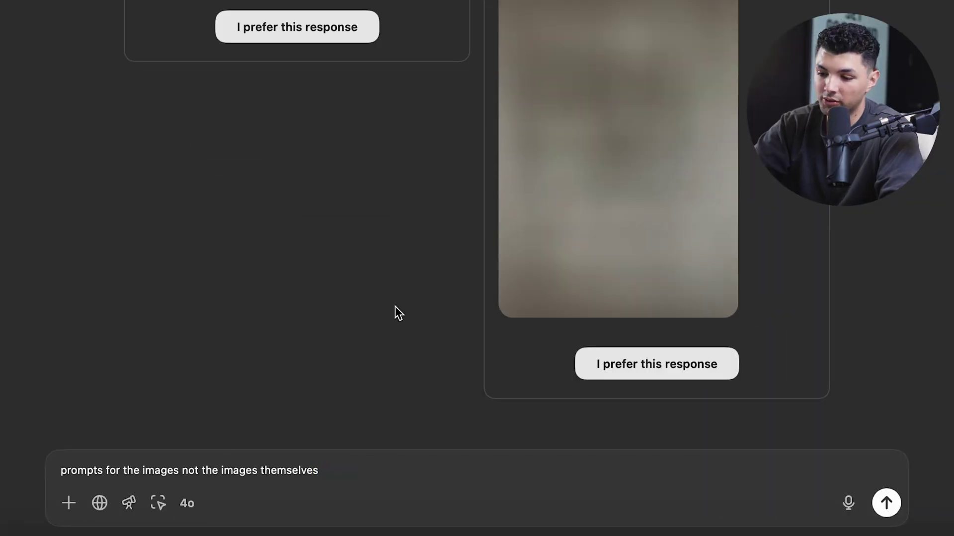
scroll(397, 312, up, 3)
scroll(395, 308, down, 5)
scroll(396, 308, up, 1)
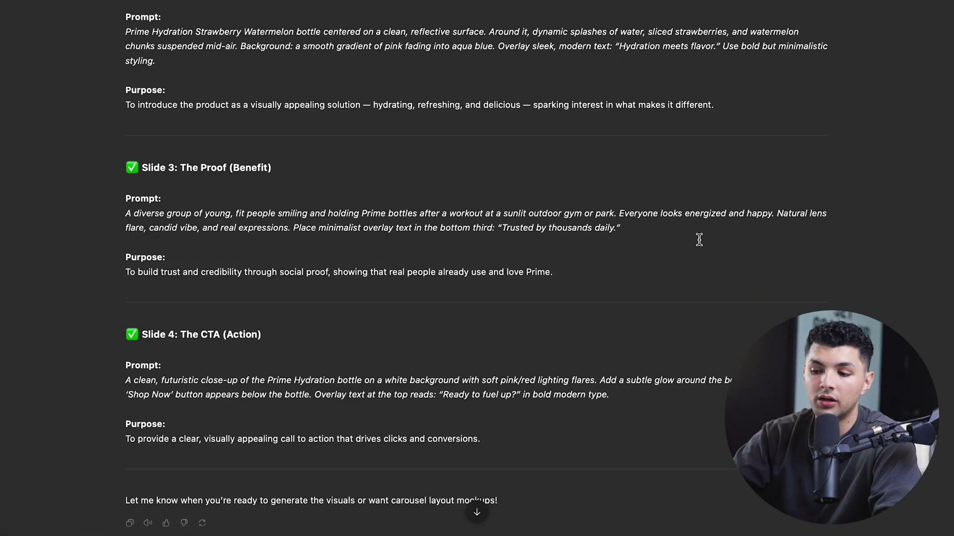
scroll(699, 240, up, 5)
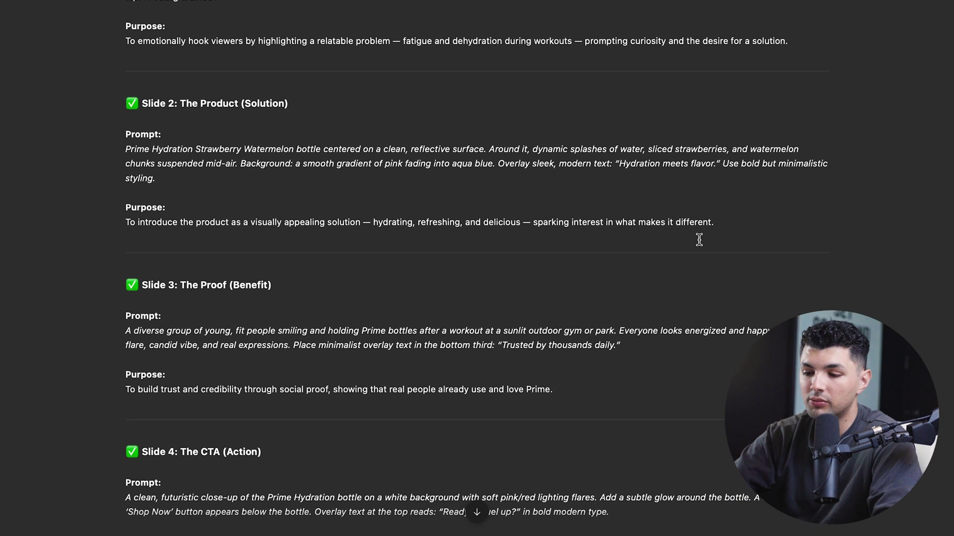
scroll(698, 240, up, 3)
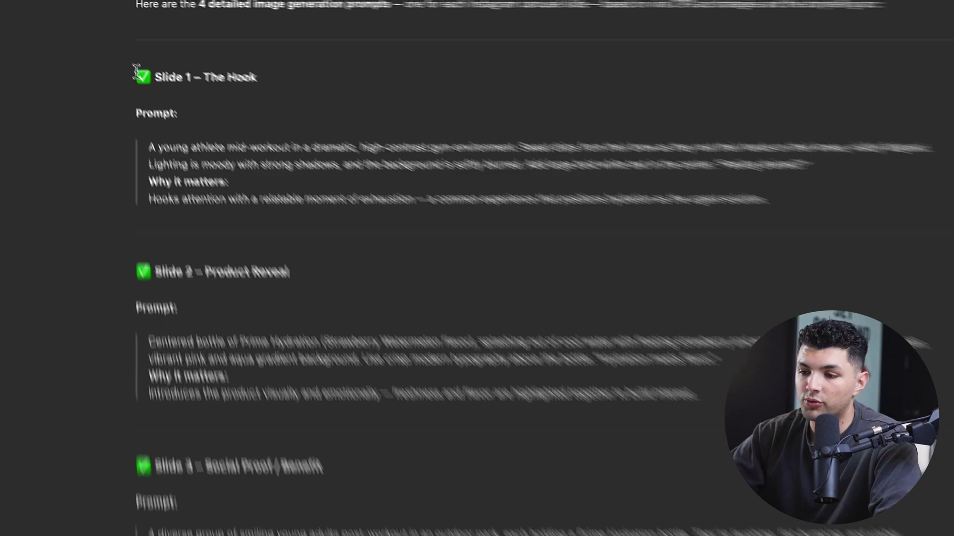
Send the Slide 1 prompt headed 'Use the image that i included to generate an image for slide one:' with the bottle photo
drag(143, 82, 857, 227)
key(super+c)
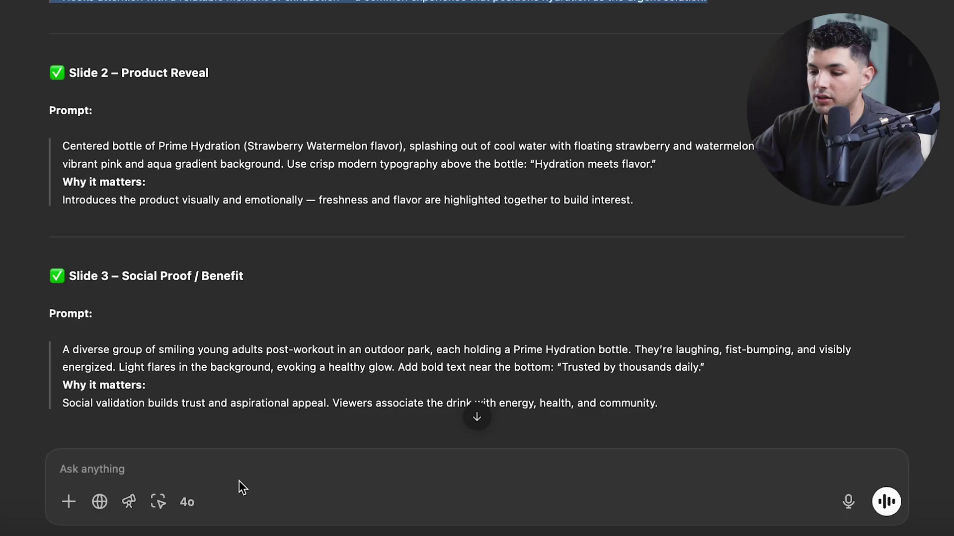
click(234, 466)
key(super+v)
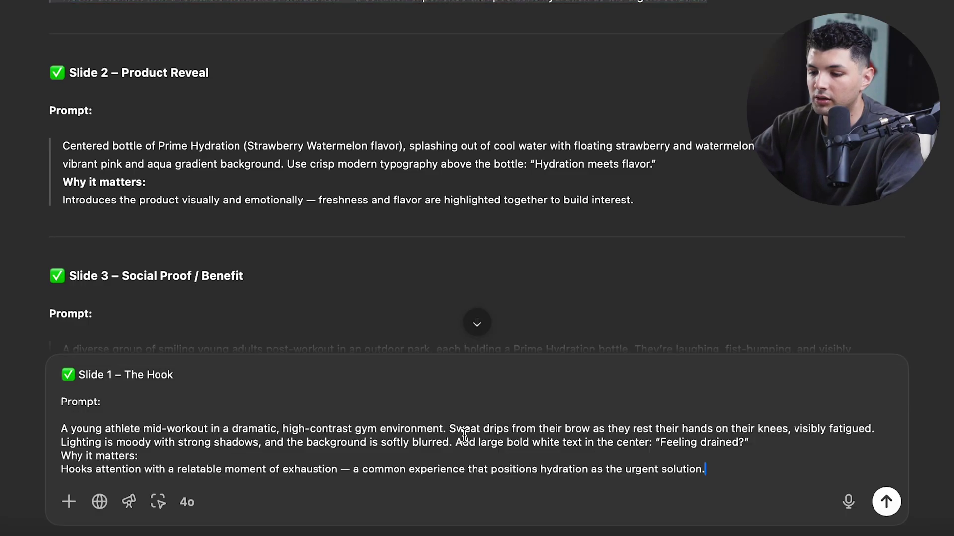
click(60, 374)
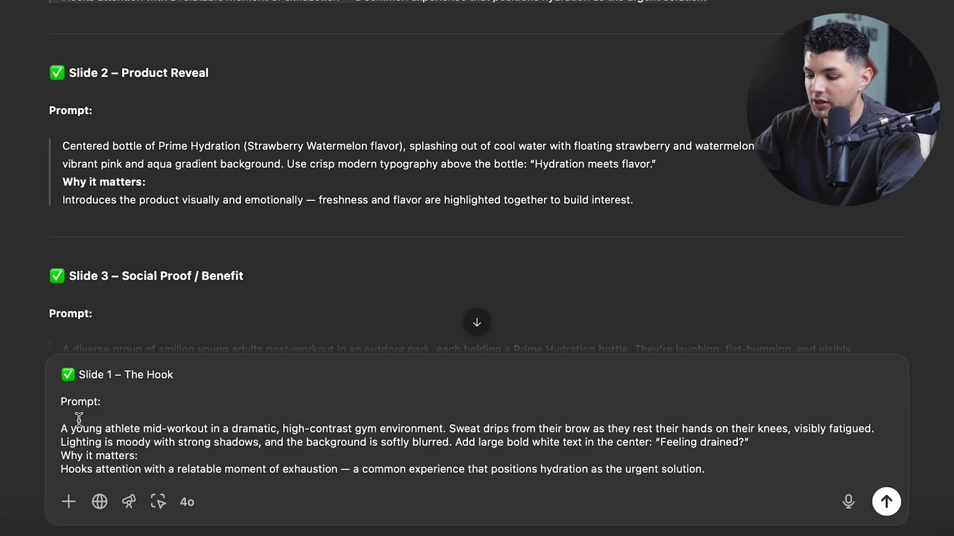
text(generate an image for slide one:)
key(shift+Return)
key(Up)
text(Use the )
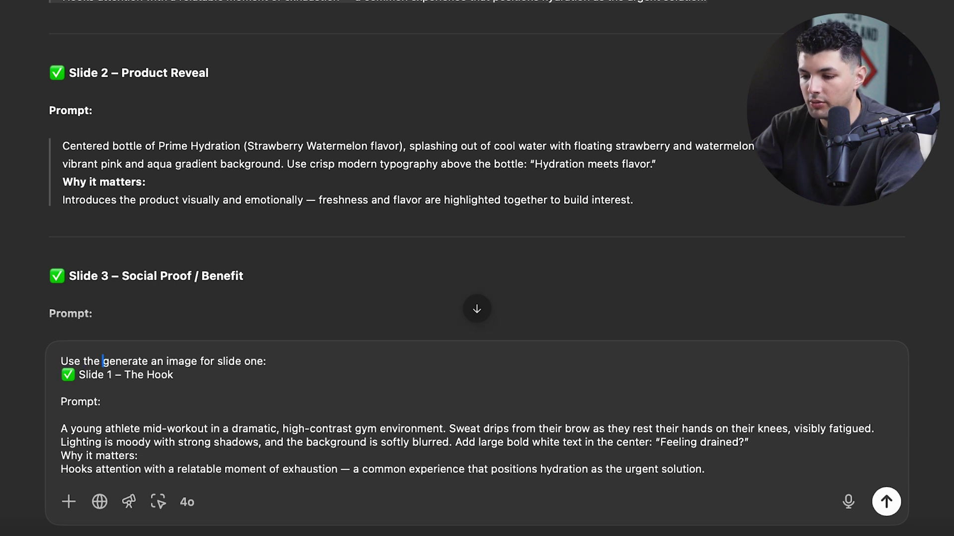
text(image that i included to)
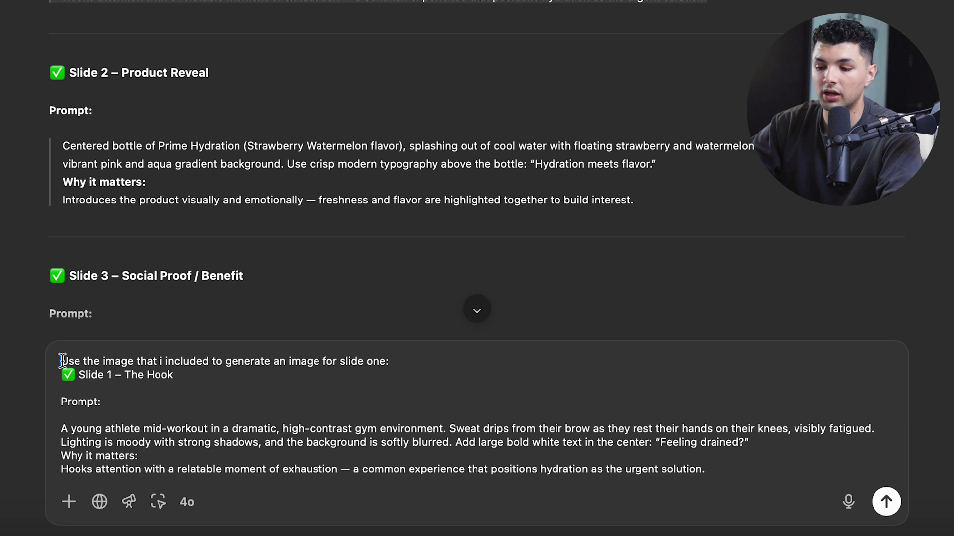
key(super+v)
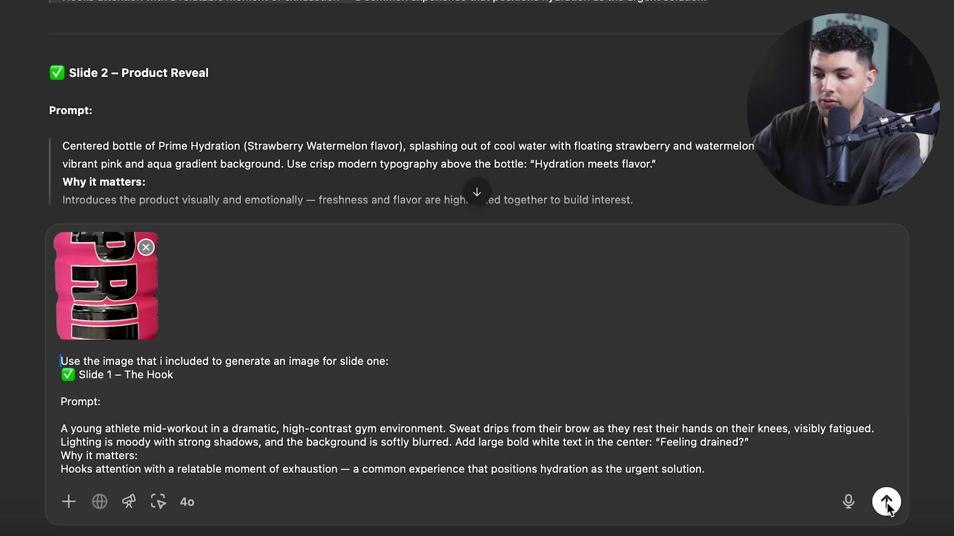
click(887, 502)
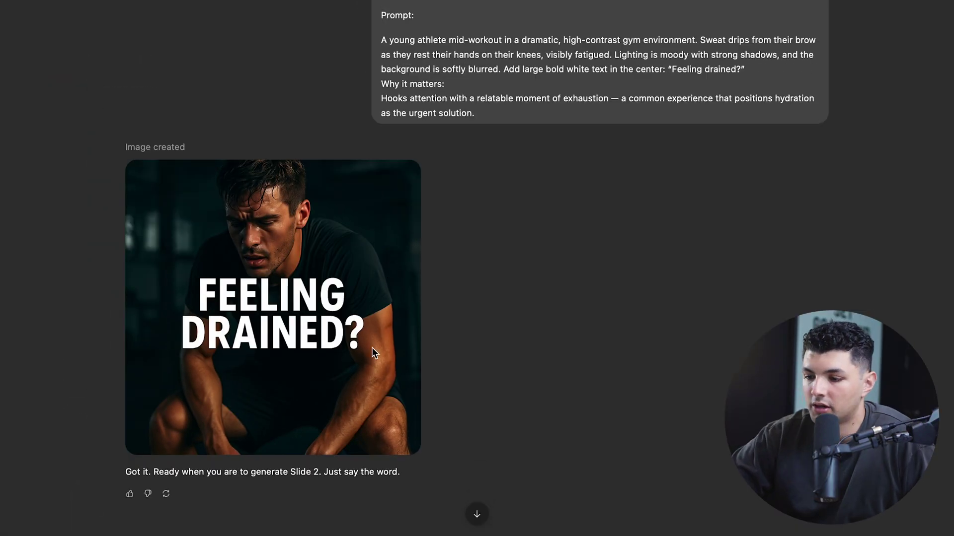
View the generated 'Feeling drained?' Slide 1 image at full size
click(348, 249)
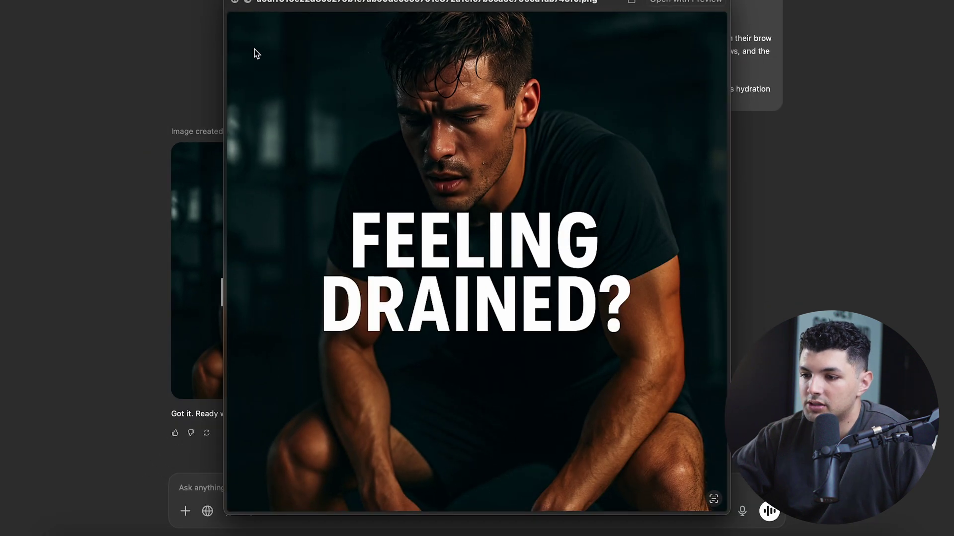
click(234, 2)
scroll(308, 194, down, 1)
scroll(308, 193, up, 10)
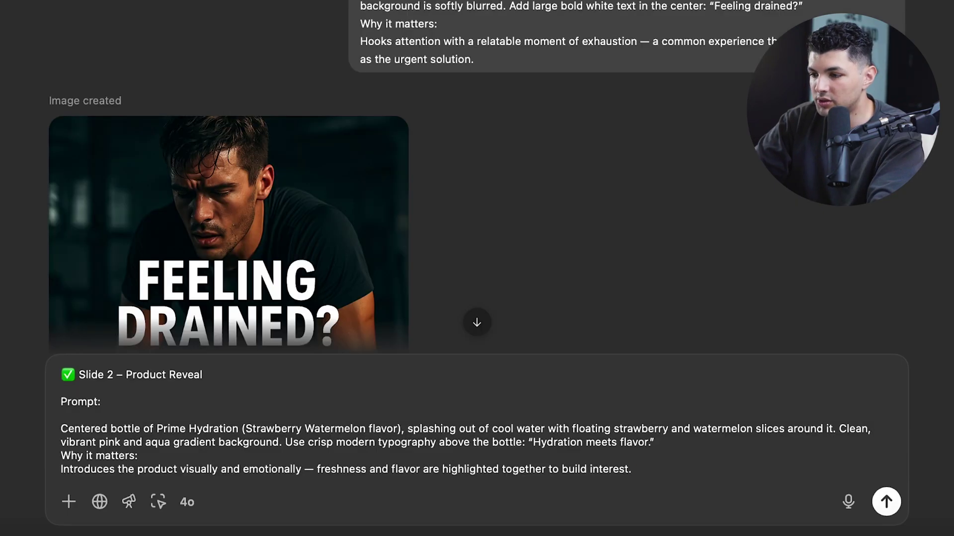
Send the Slide 2 'Hydration meets flavor' prompt with the 'Use the image…' intro line and bottle photo
click(63, 382)
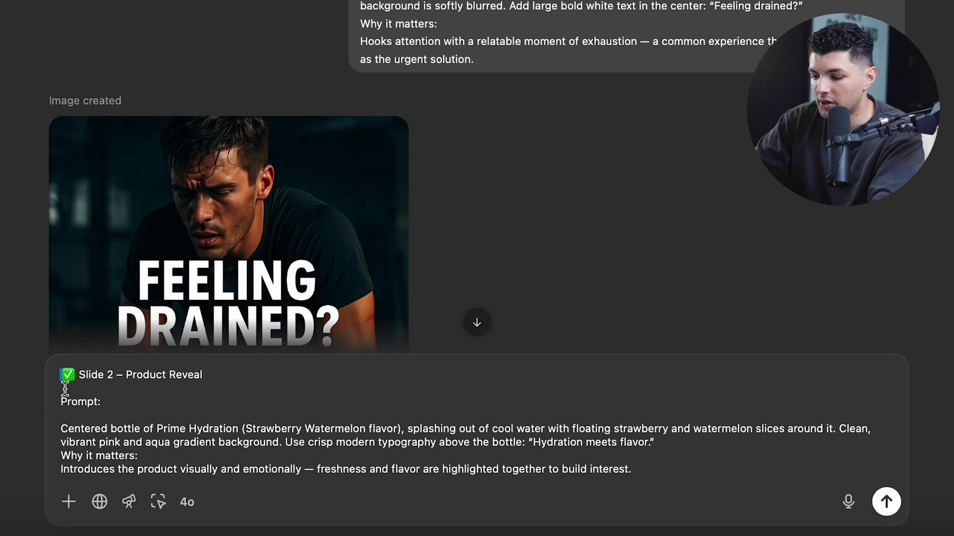
key(shift+Return)
key(Up)
text(Use the image that i included to generate an image for slide one:)
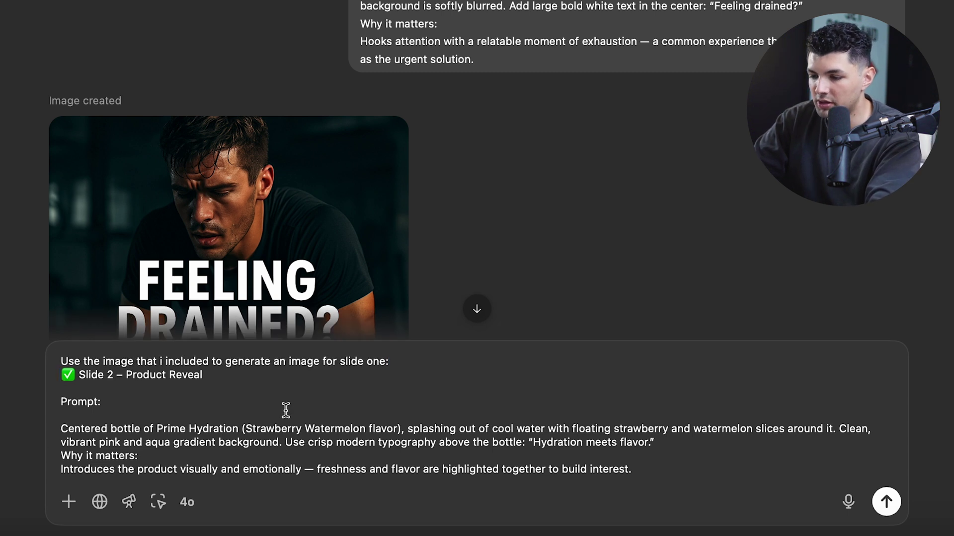
key(super+v)
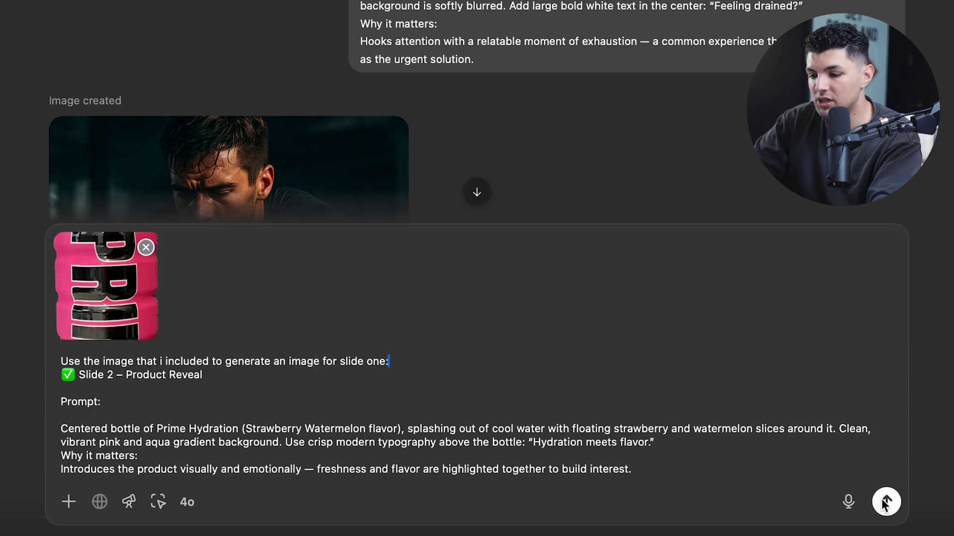
click(886, 502)
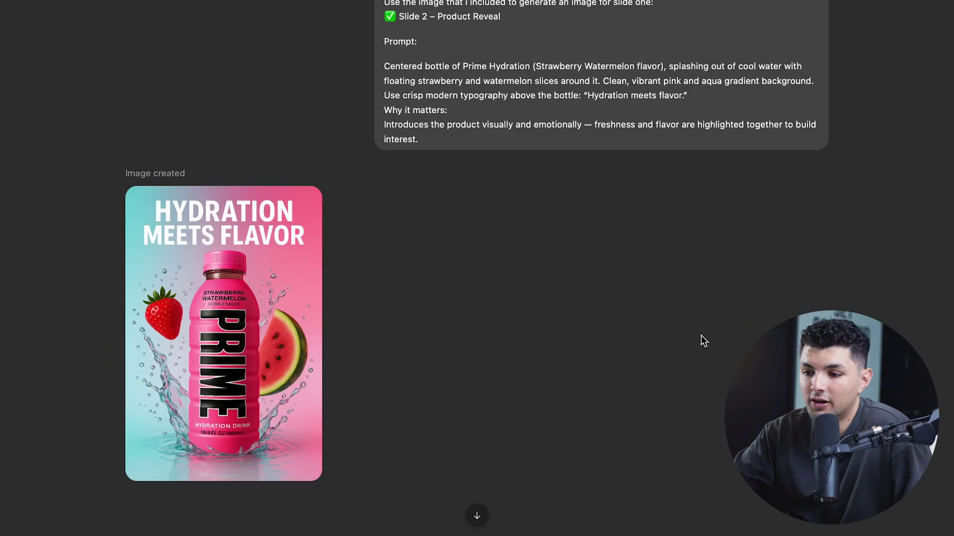
scroll(244, 302, down, 2)
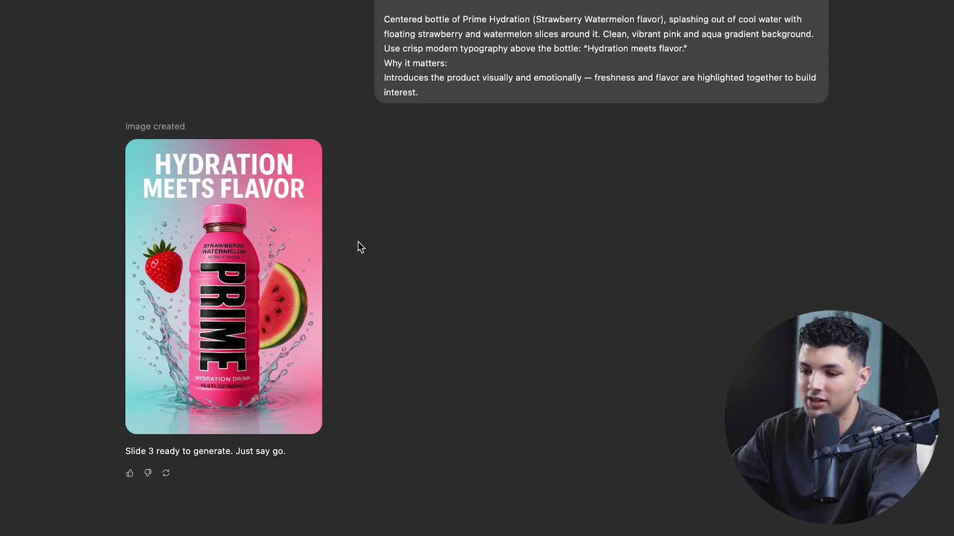
scroll(355, 245, up, 5)
scroll(355, 244, down, 4)
Copy the Slide 3 social-proof prompt into a new message with a blank line above it
scroll(294, 239, up, 15)
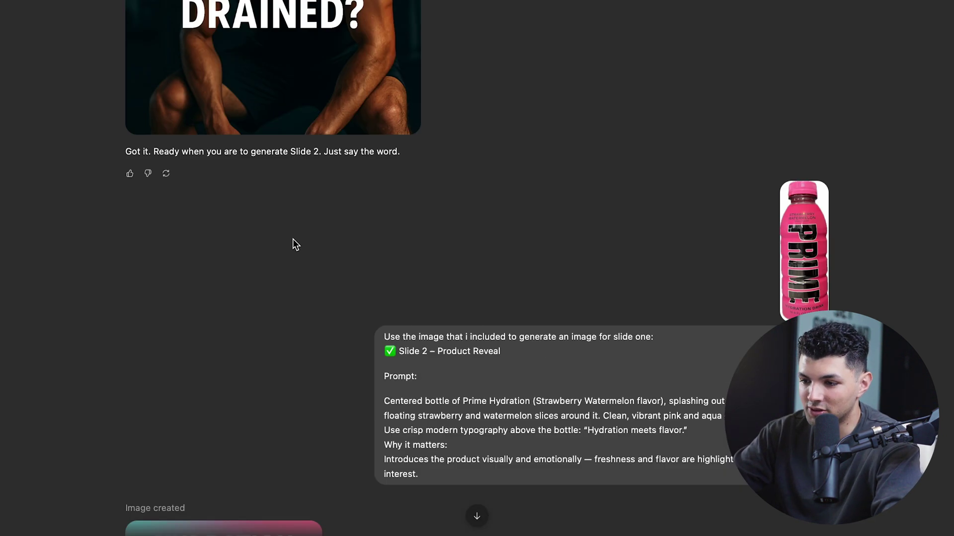
drag(126, 337, 620, 445)
key(super+c)
scroll(630, 447, down, 15)
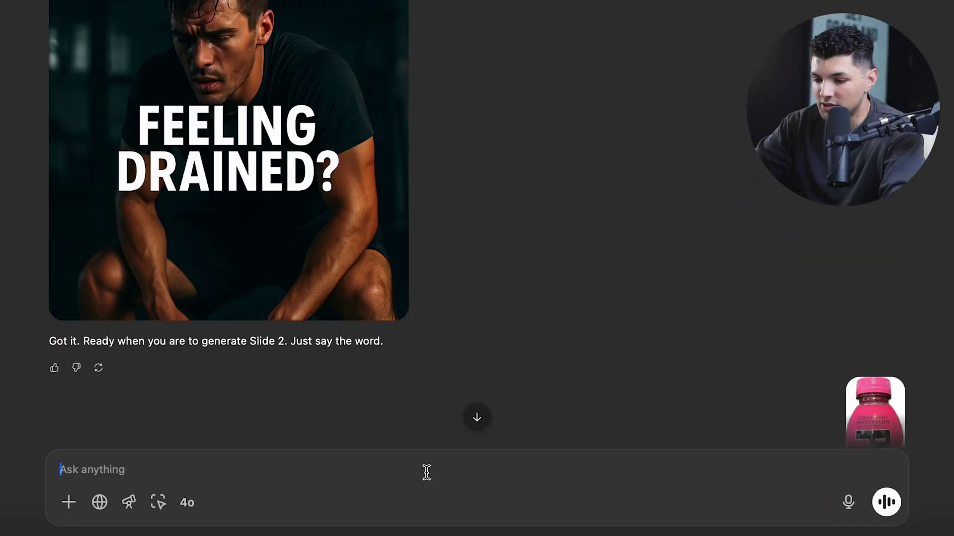
click(425, 473)
key(super+v)
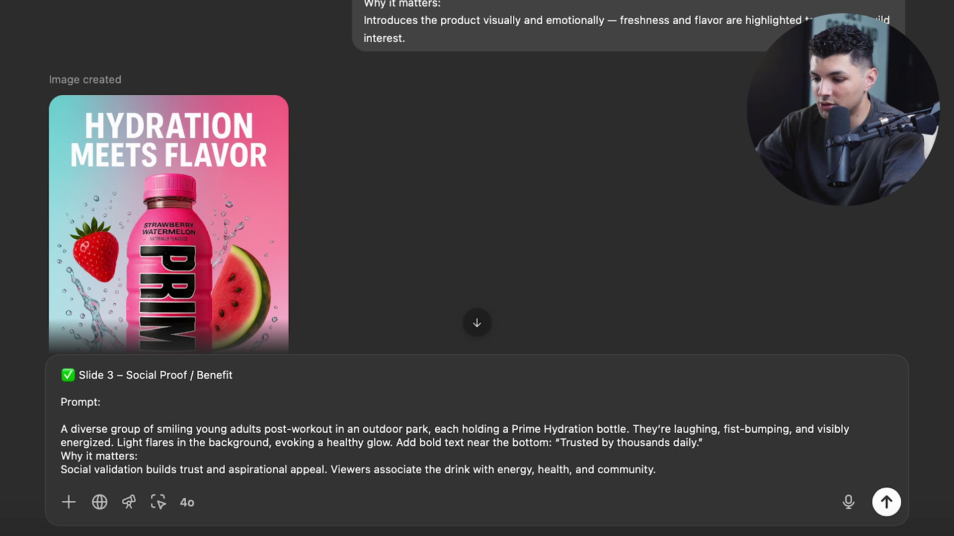
click(64, 372)
key(shift+Return)
Attach the bottle photo via Copy Subject and generate the 'Trusted by thousands daily' Slide 3 image
key(super+Tab)
right_click(177, 43)
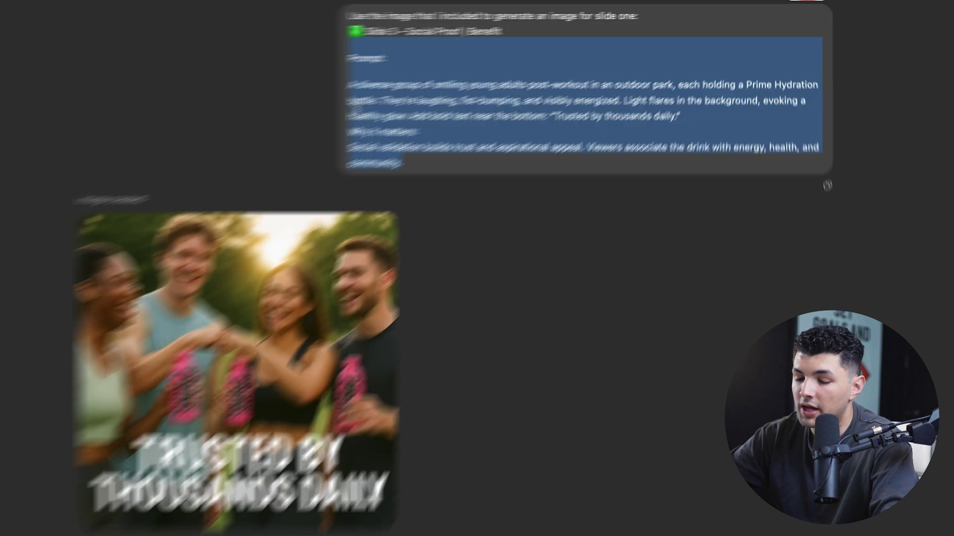
click(433, 176)
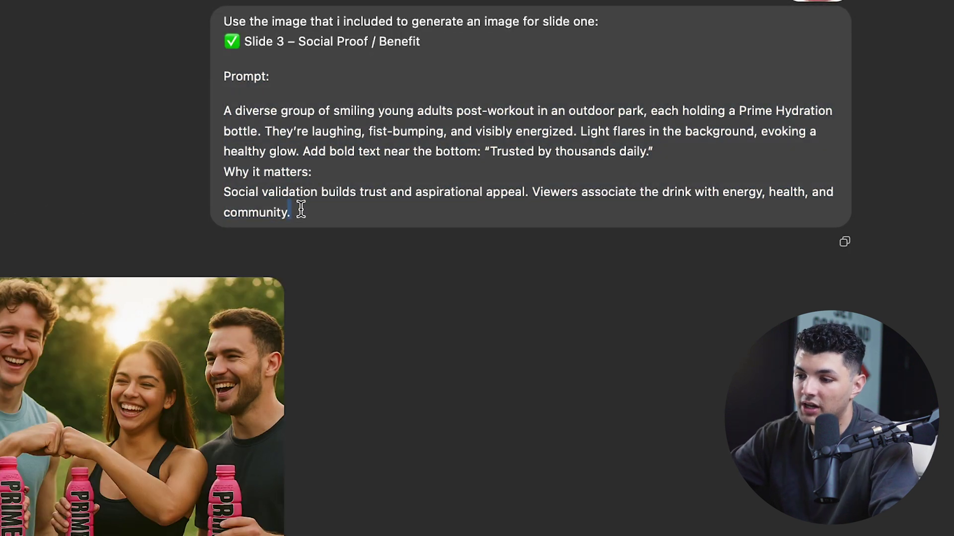
drag(301, 211, 222, 17)
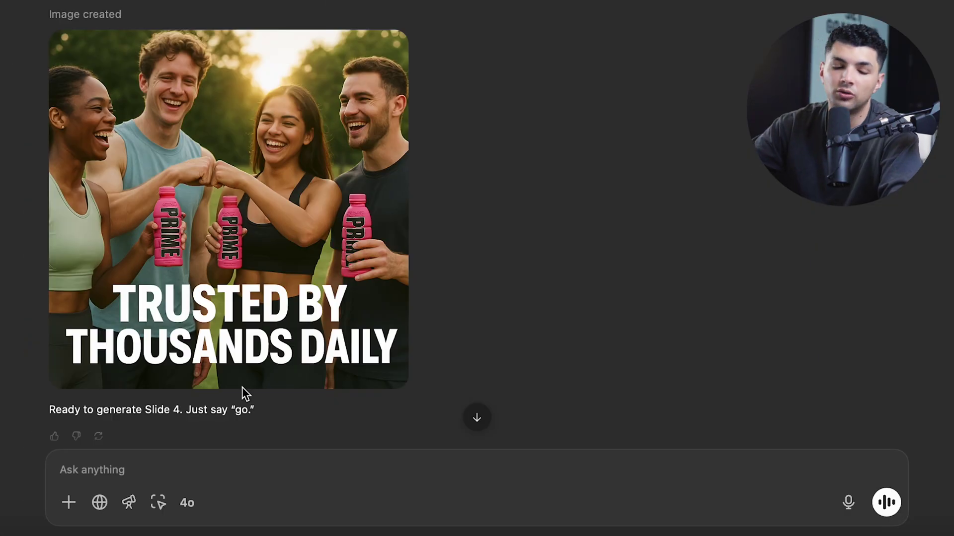
scroll(360, 333, down, 2)
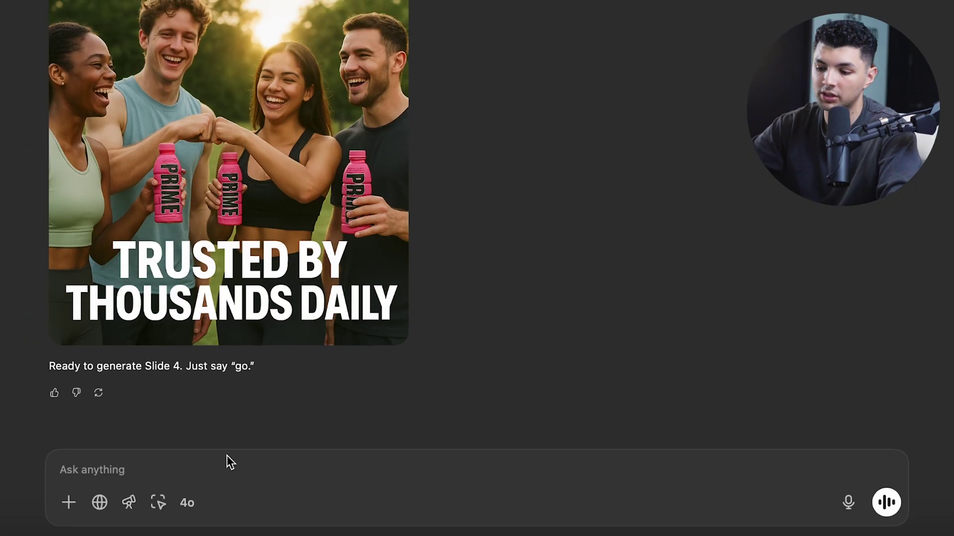
Ask ChatGPT to revise the Slide 3 prompt to highlight a drinking benefit instead
click(124, 464)
key(super+v)
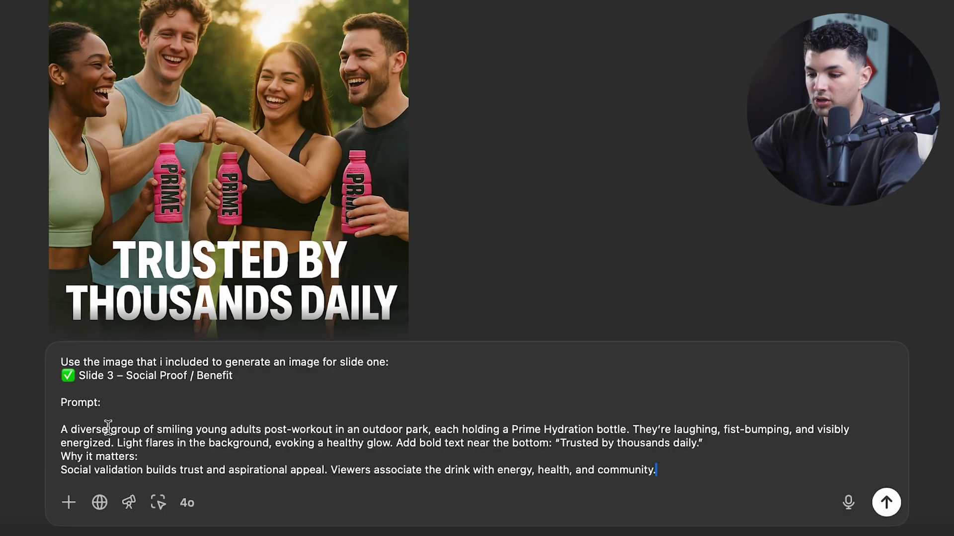
drag(389, 362, 22, 366)
key(BackSpace)
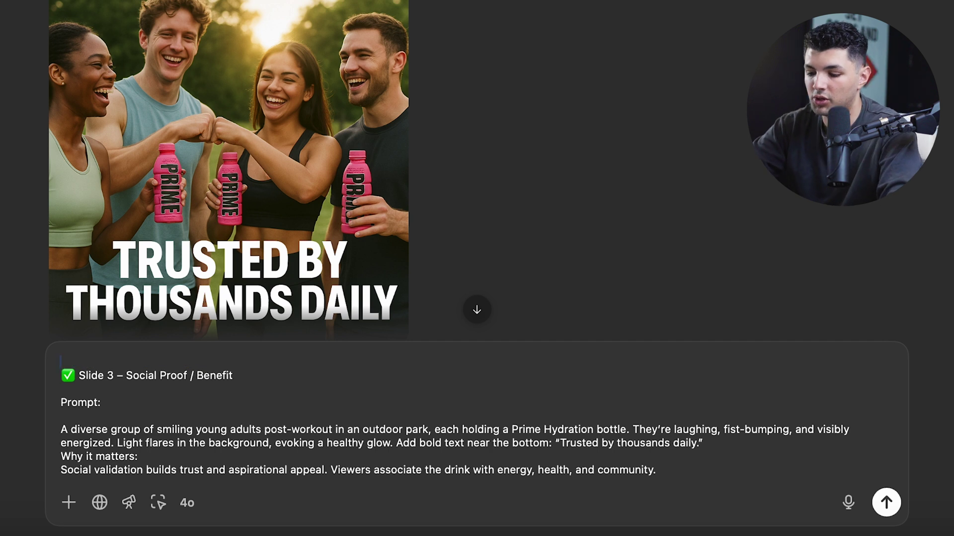
text(revus)
key(BackSpace)
key(BackSpace)
text(ise prompt)
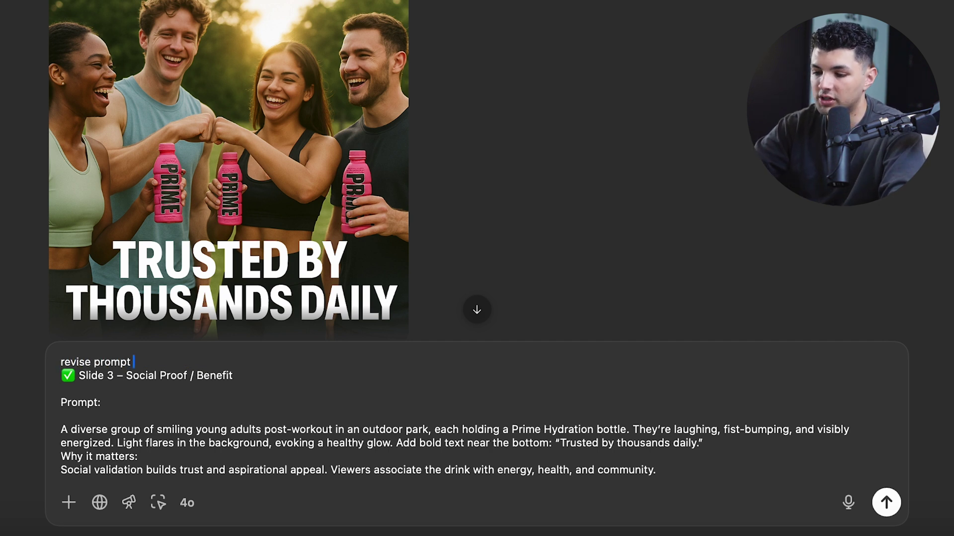
text( for slide 3, instead th)
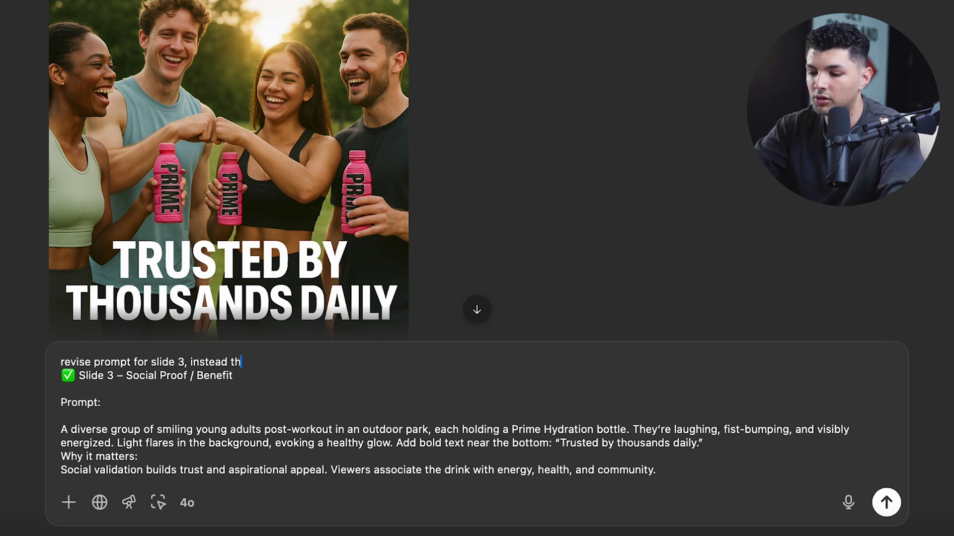
text(e current prompt, hisg)
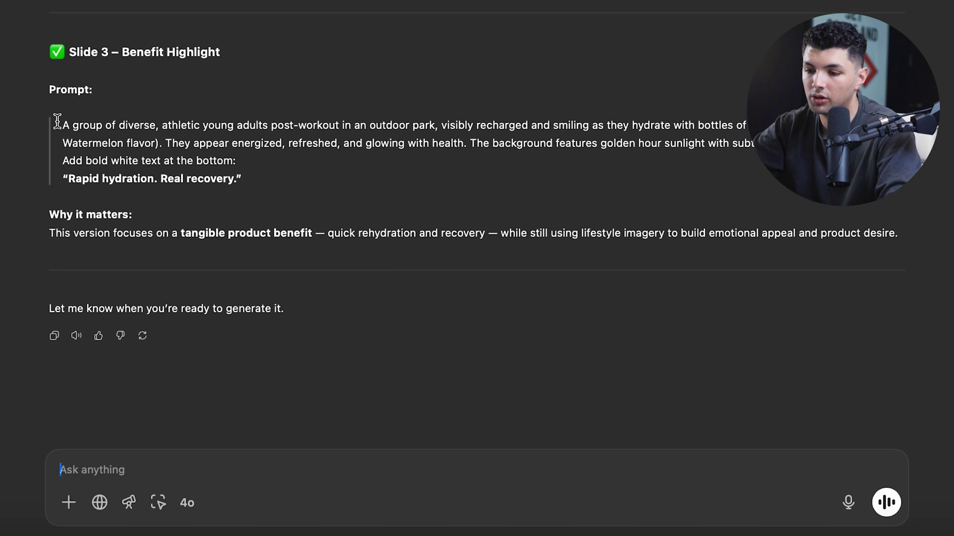
Draft the 'Rapid hydration. Real recovery.' prompt with the 'Use the image…' line and bottle cut-out attached
drag(48, 53, 906, 232)
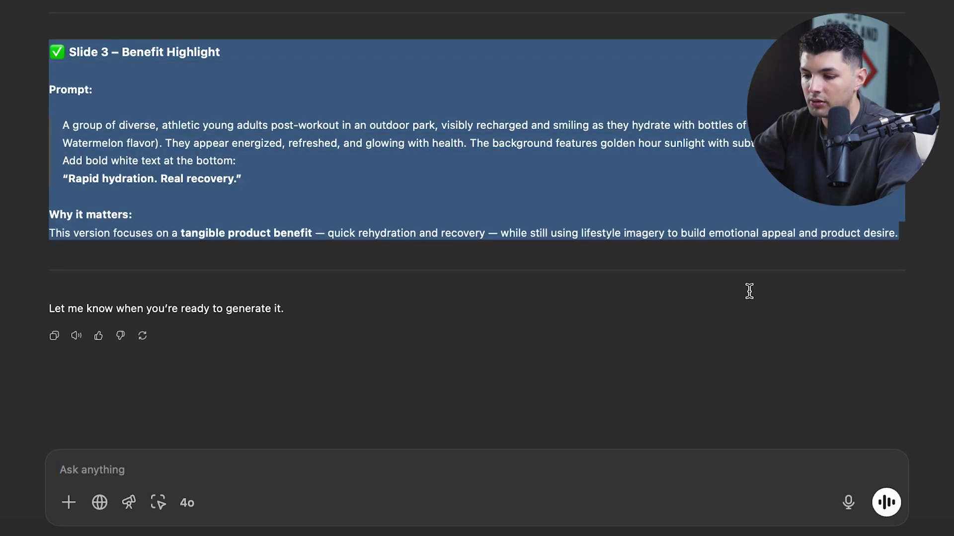
key(super+v)
scroll(394, 179, up, 5)
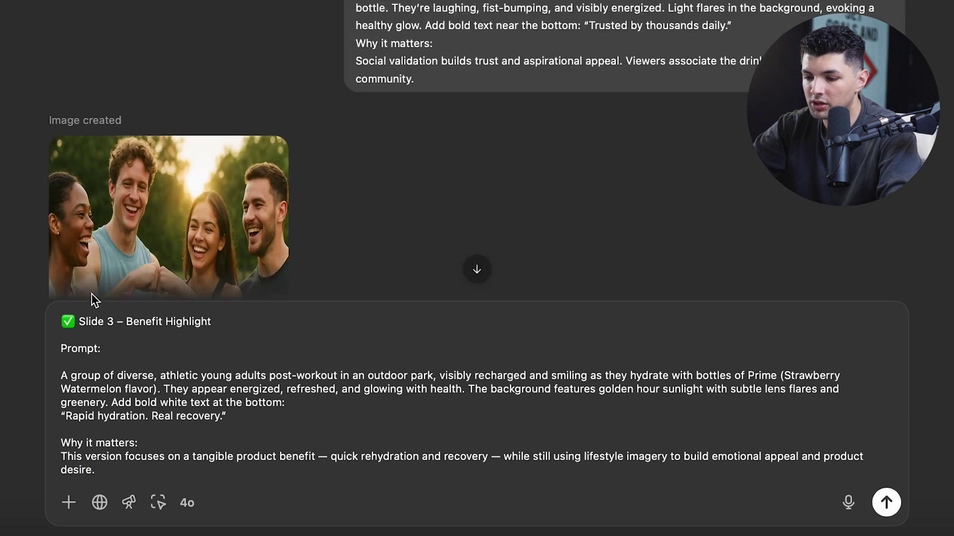
text(Use the image that I included to generate an image for slide one:)
key(shift+Return)
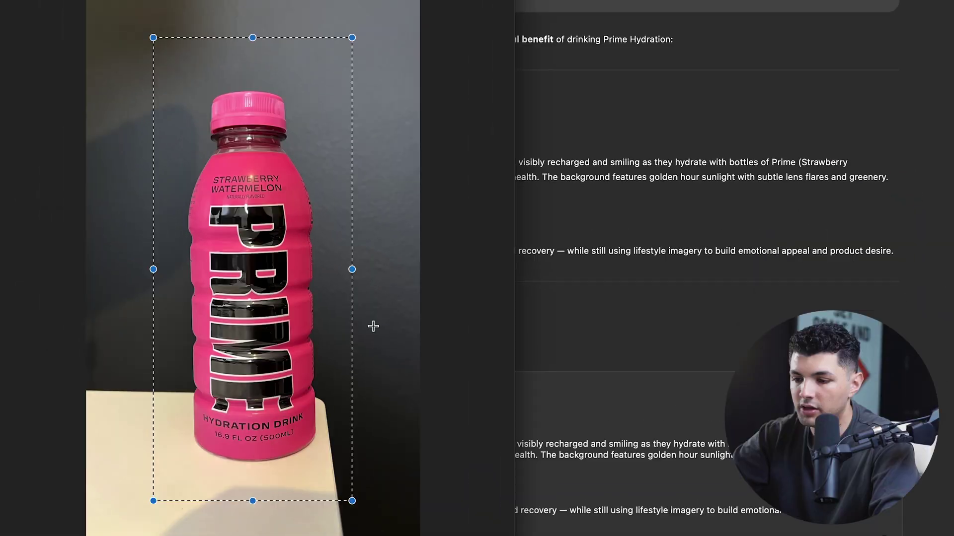
right_click(264, 165)
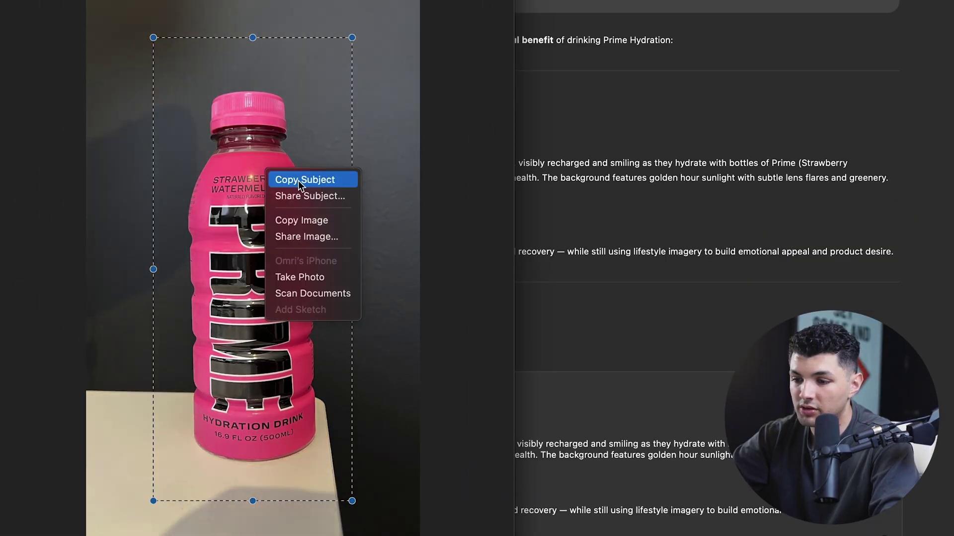
click(299, 180)
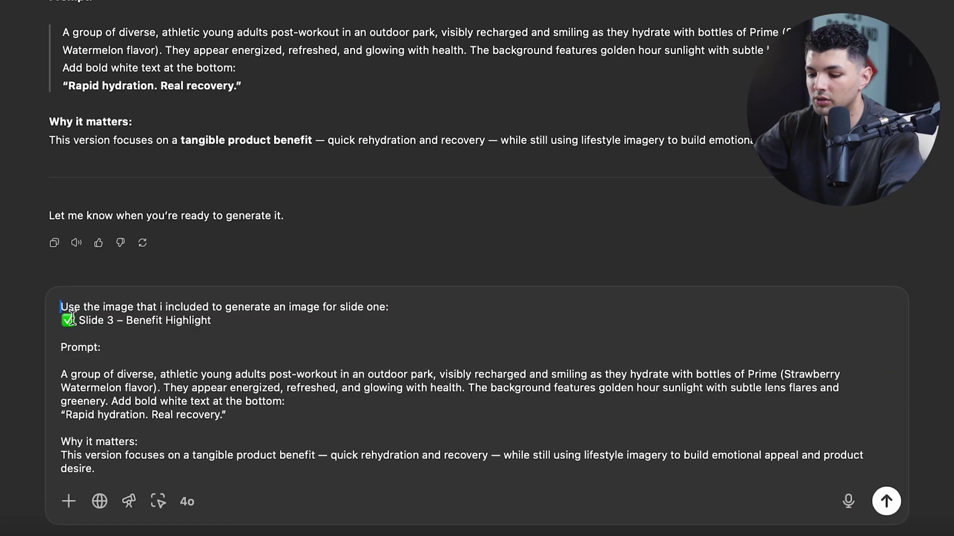
key(super+v)
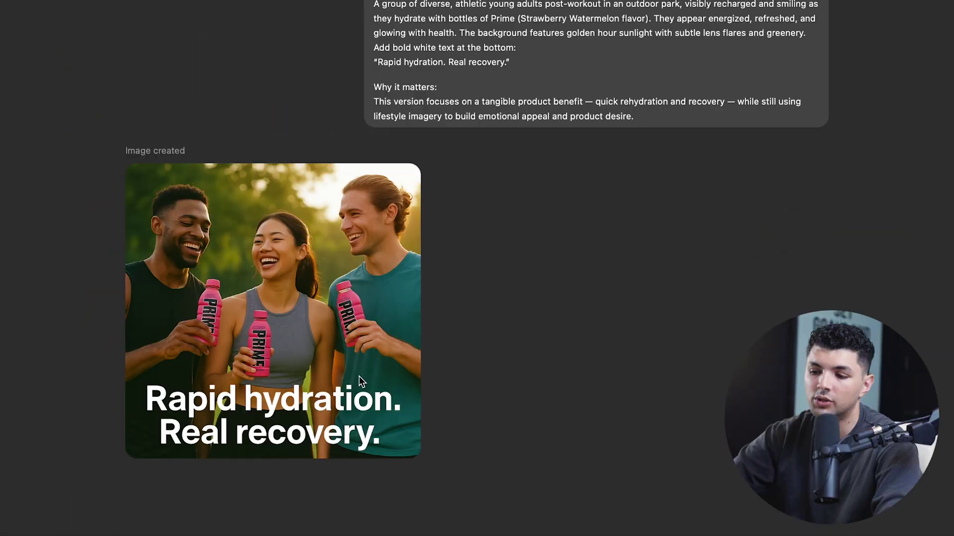
Scroll through the chat reviewing the 'Rapid hydration. Real recovery.' and 'Ready to fuel up?' Shop Now slides
scroll(359, 377, up, 5)
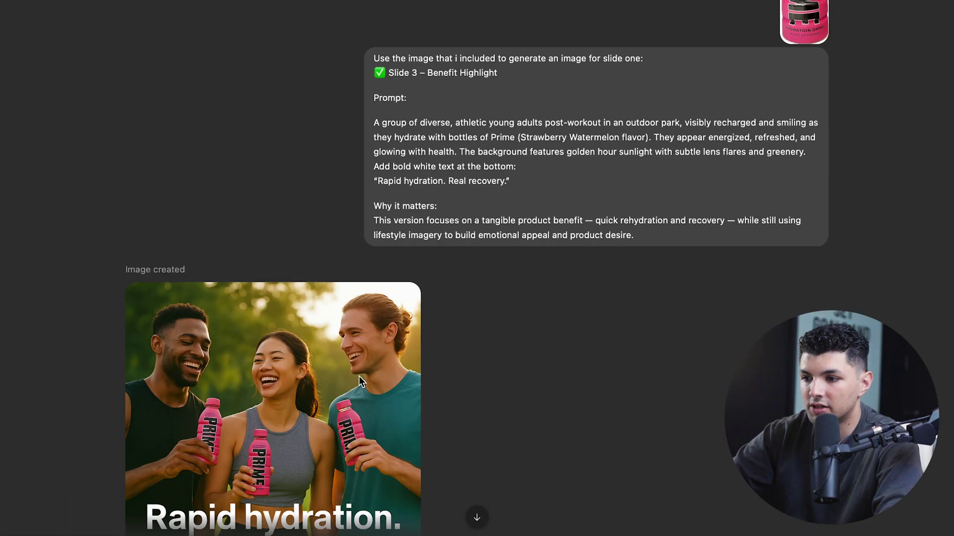
scroll(359, 378, up, 15)
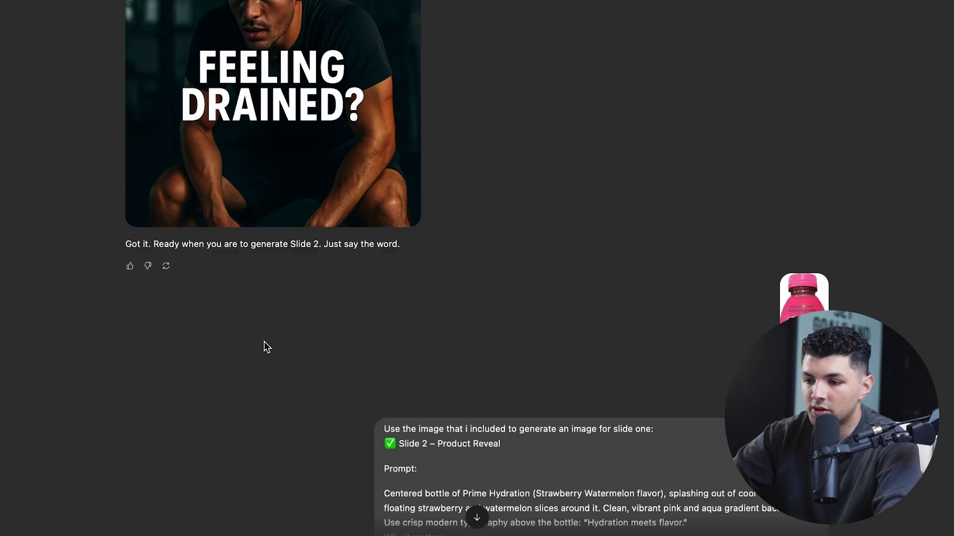
scroll(264, 342, down, 20)
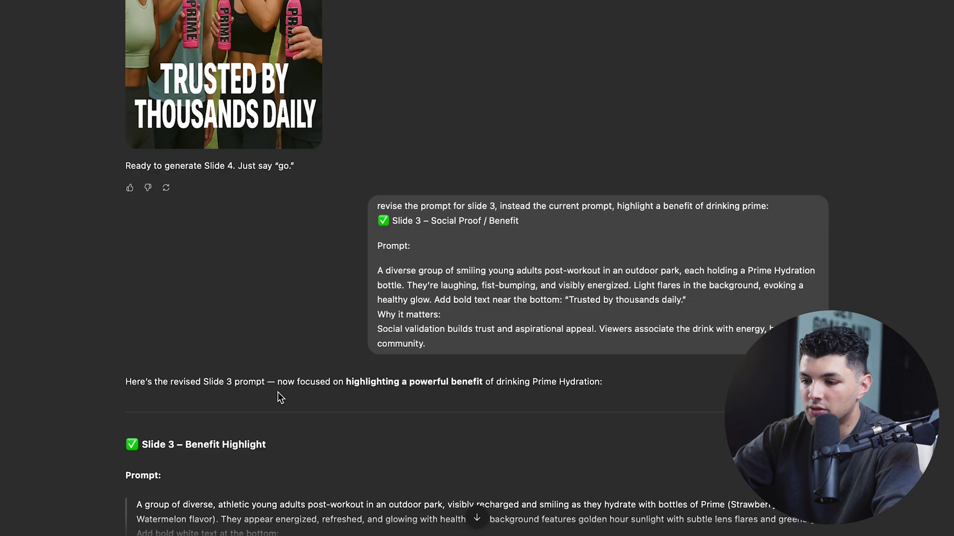
scroll(278, 398, up, 15)
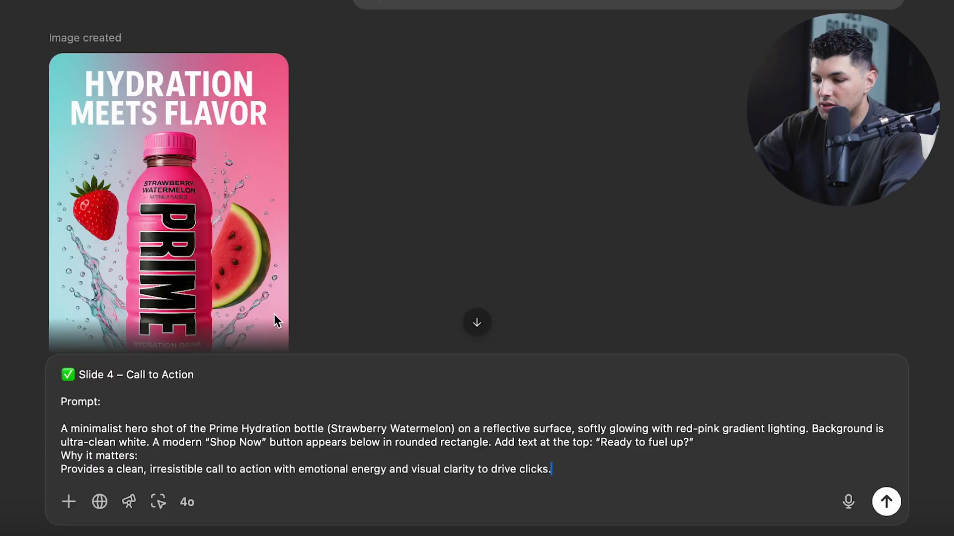
scroll(314, 437, down, 10)
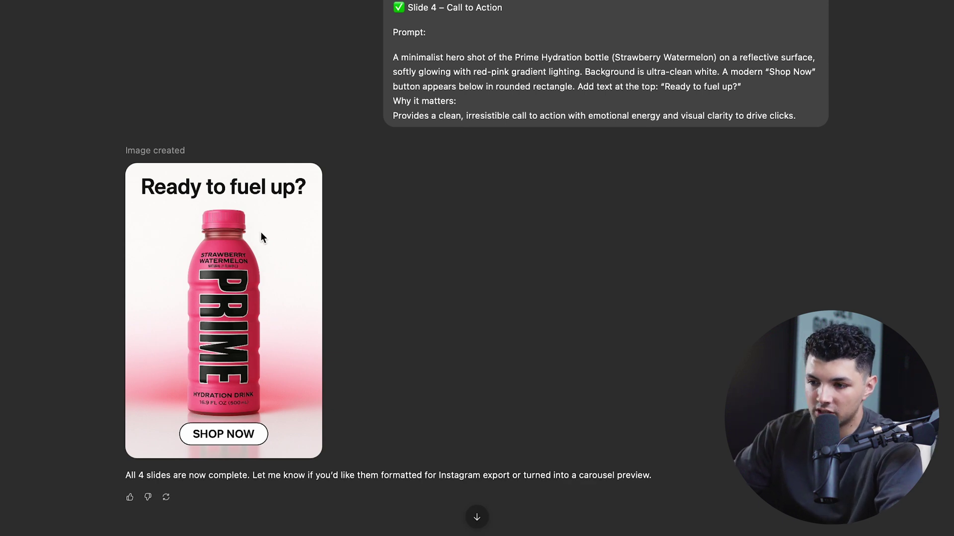
scroll(352, 174, up, 3)
scroll(352, 171, up, 10)
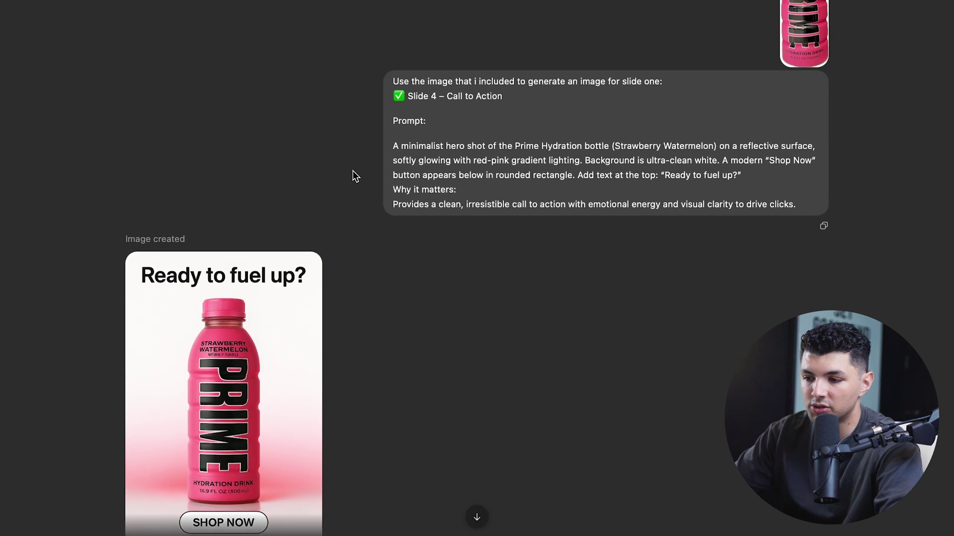
scroll(296, 256, down, 2)
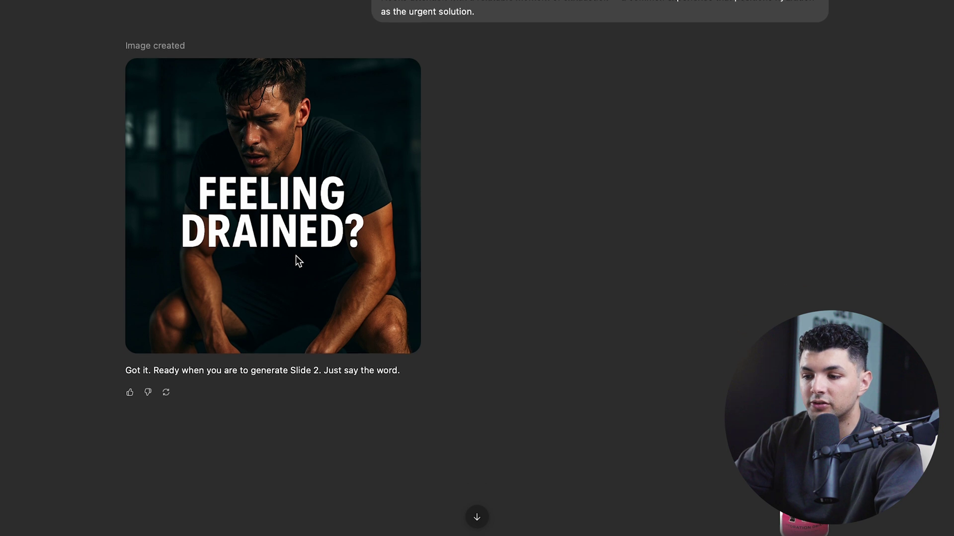
scroll(296, 255, up, 1)
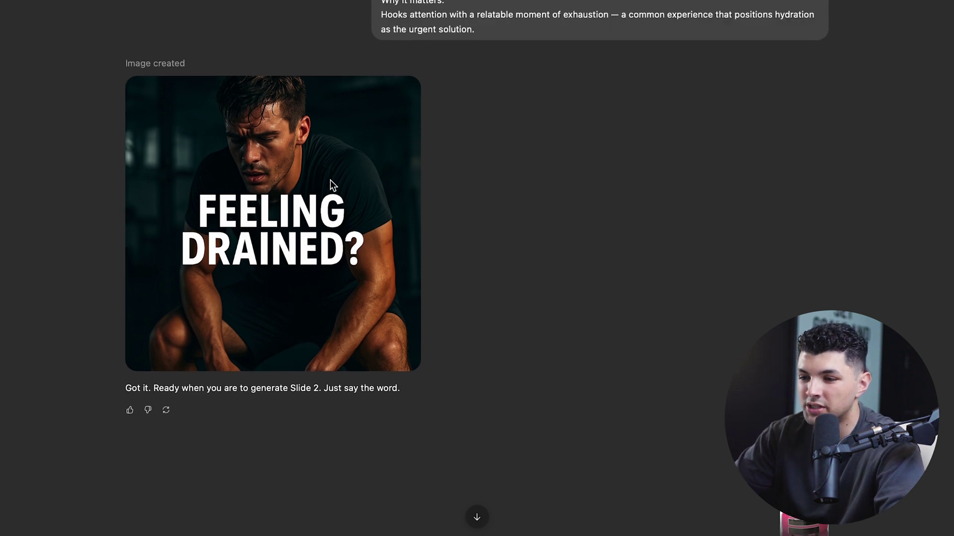
scroll(169, 181, down, 10)
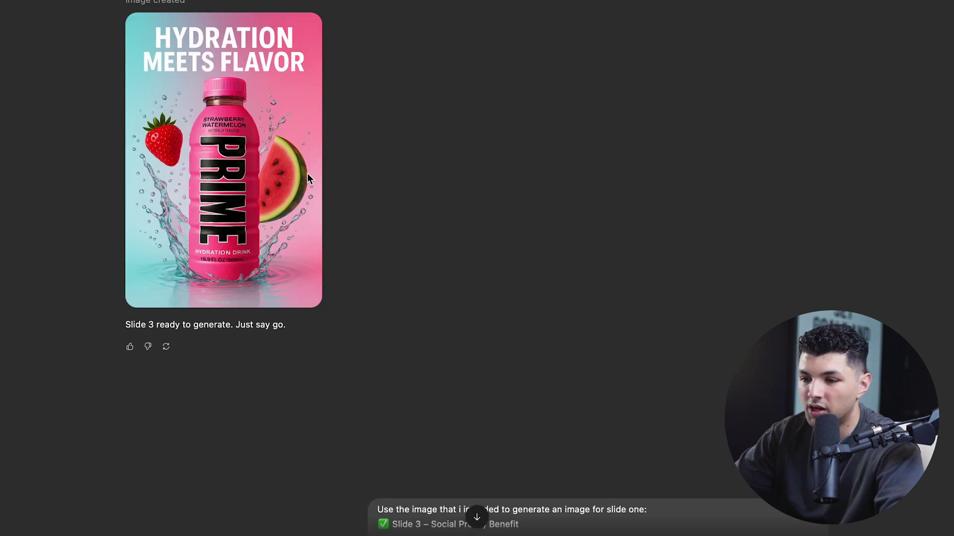
scroll(314, 256, down, 1)
scroll(313, 256, up, 5)
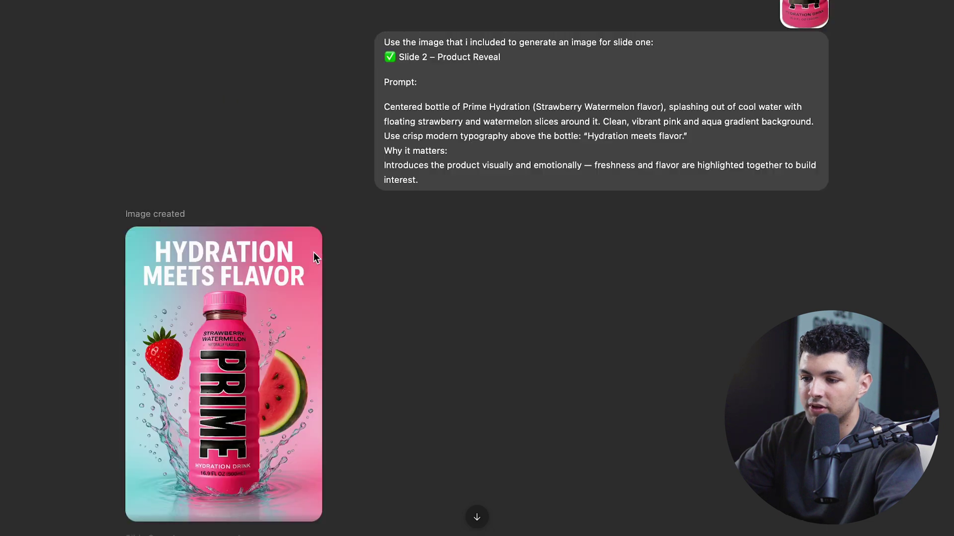
scroll(314, 253, up, 9)
scroll(326, 94, down, 20)
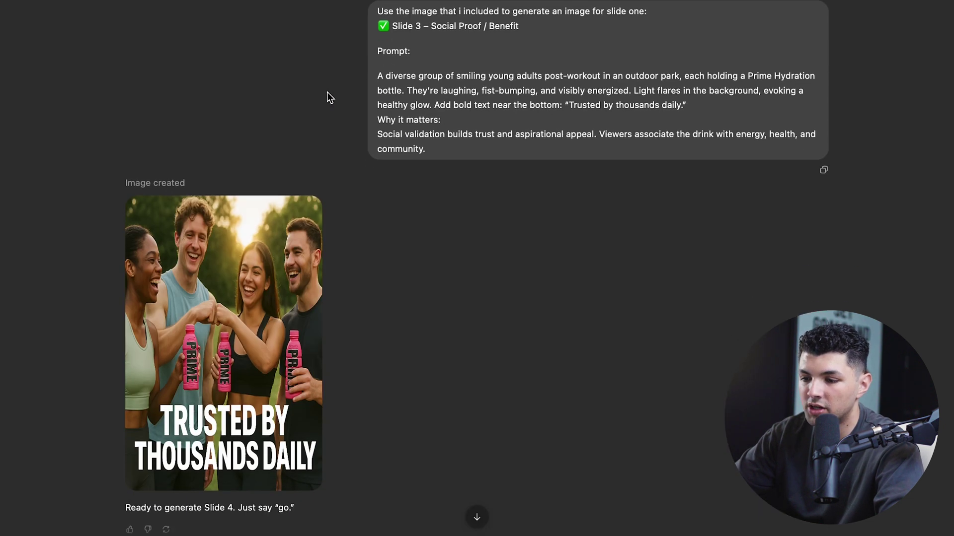
scroll(234, 285, down, 12)
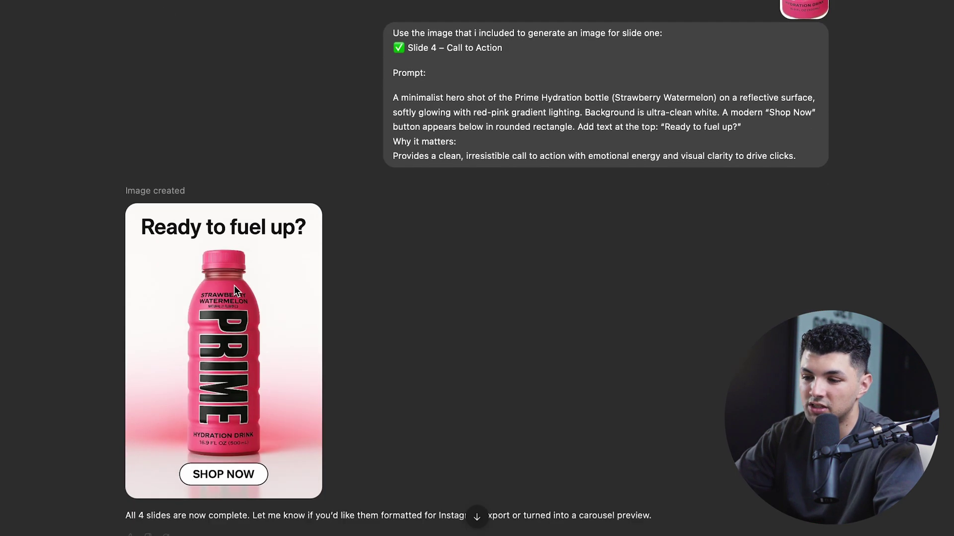
scroll(230, 311, up, 20)
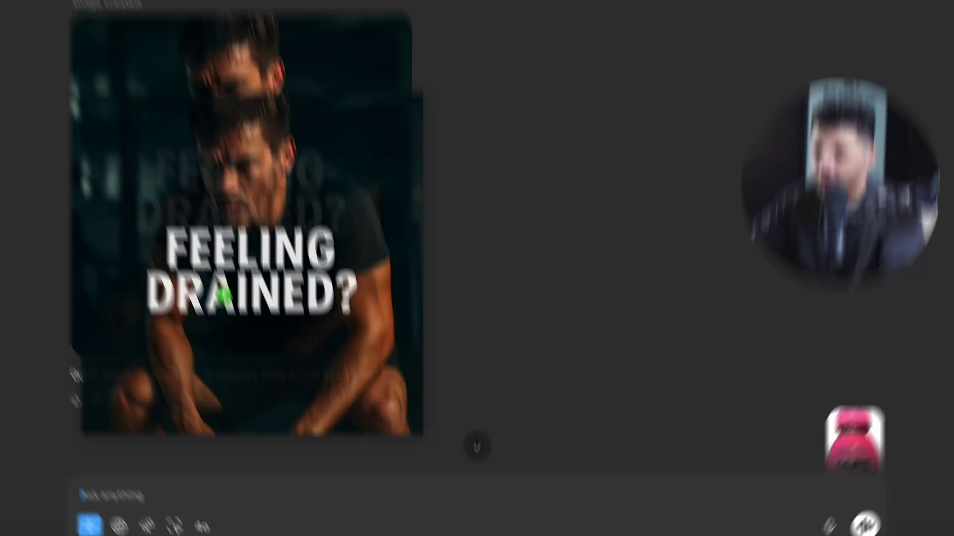
Attach the 'Feeling drained?' slide and send 'make this 9:16 (instagram story format)'
drag(223, 296, 123, 472)
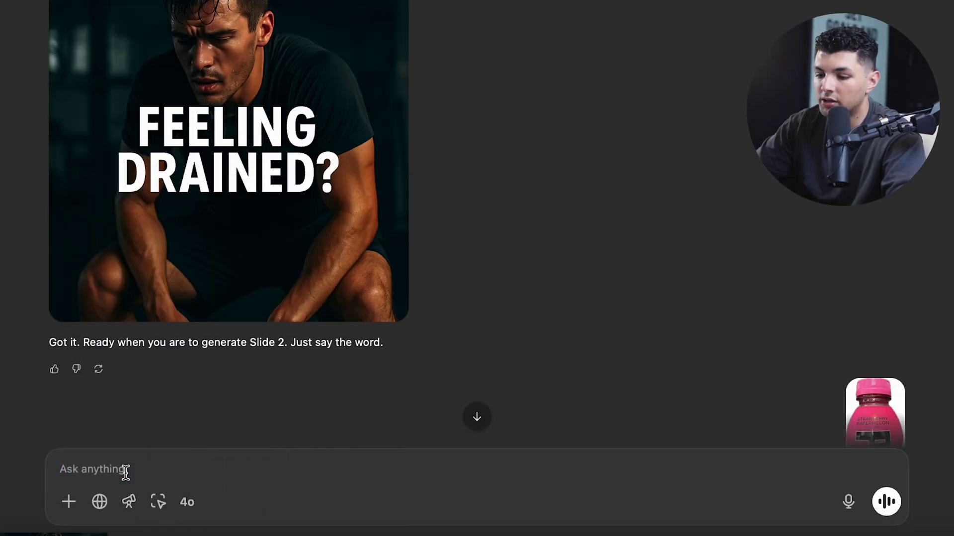
text(make this 9)
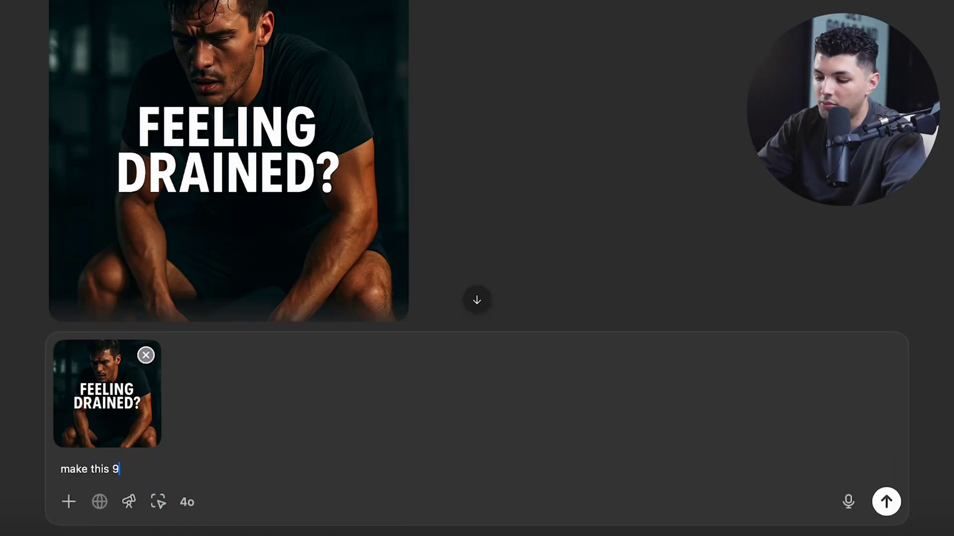
text(:16 (instagram story form)
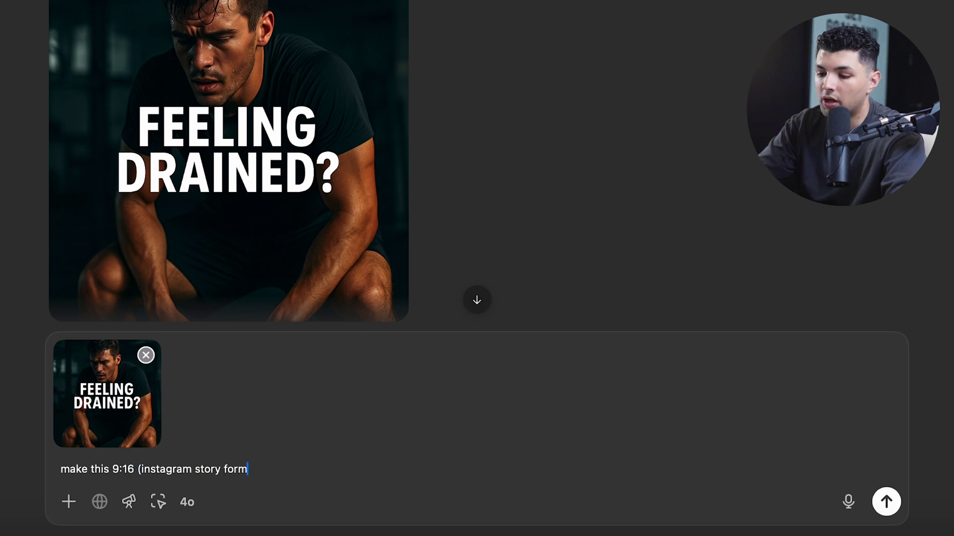
key(Return)
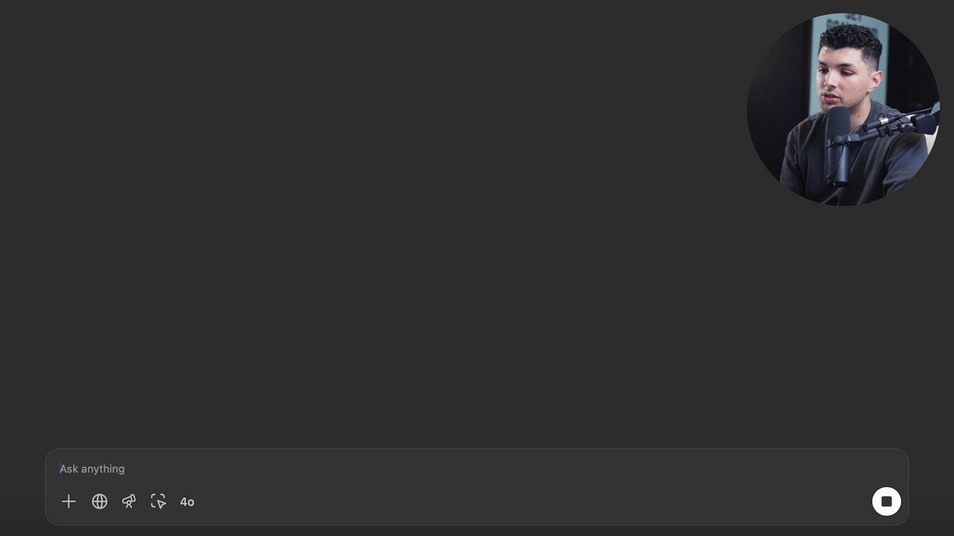
scroll(213, 245, up, 2)
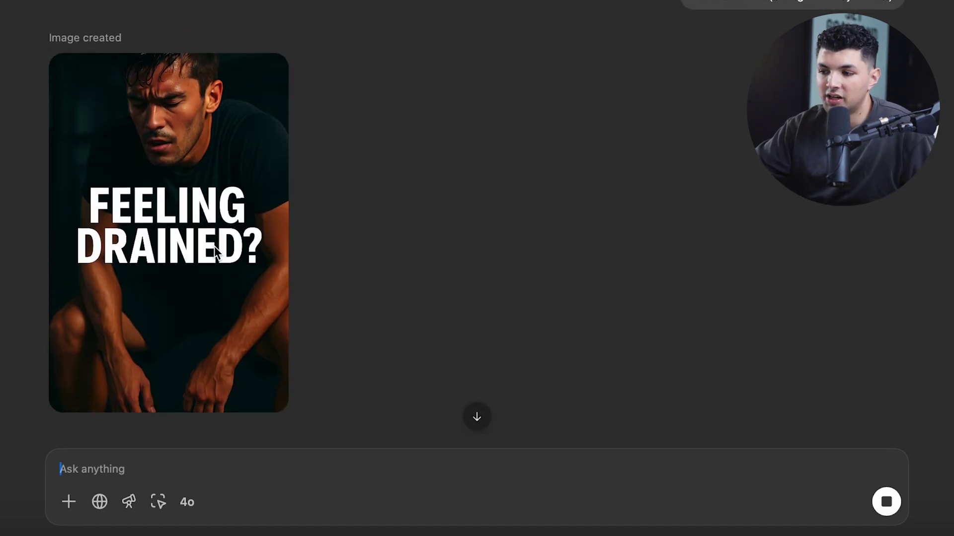
scroll(339, 167, up, 10)
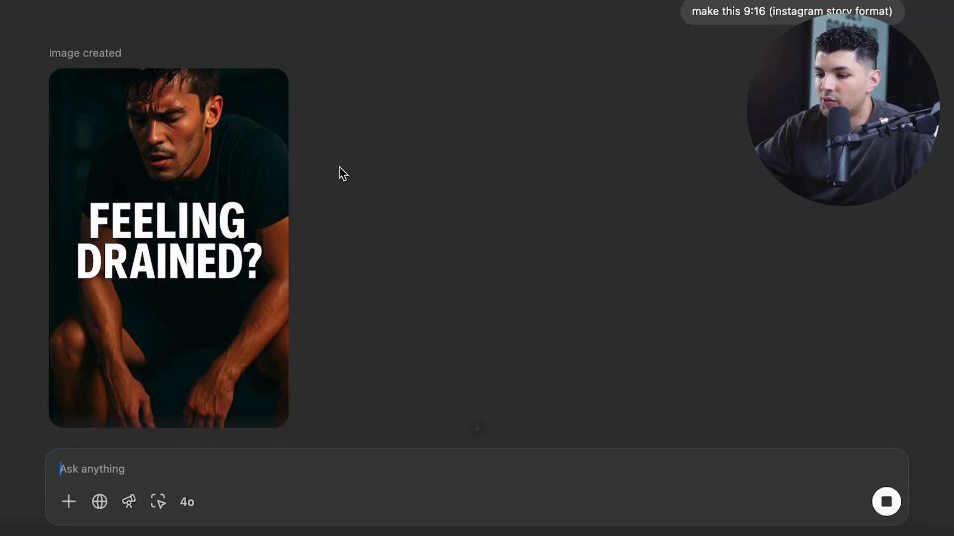
scroll(339, 166, up, 15)
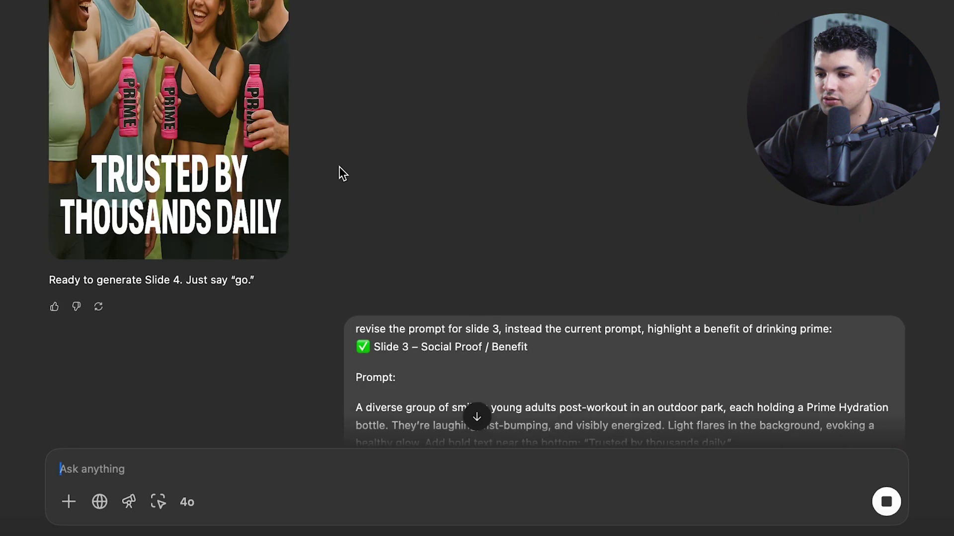
Attach the Rapid hydration slide and ask ChatGPT for a 9:16 Instagram story version
drag(202, 62, 219, 485)
text(make )
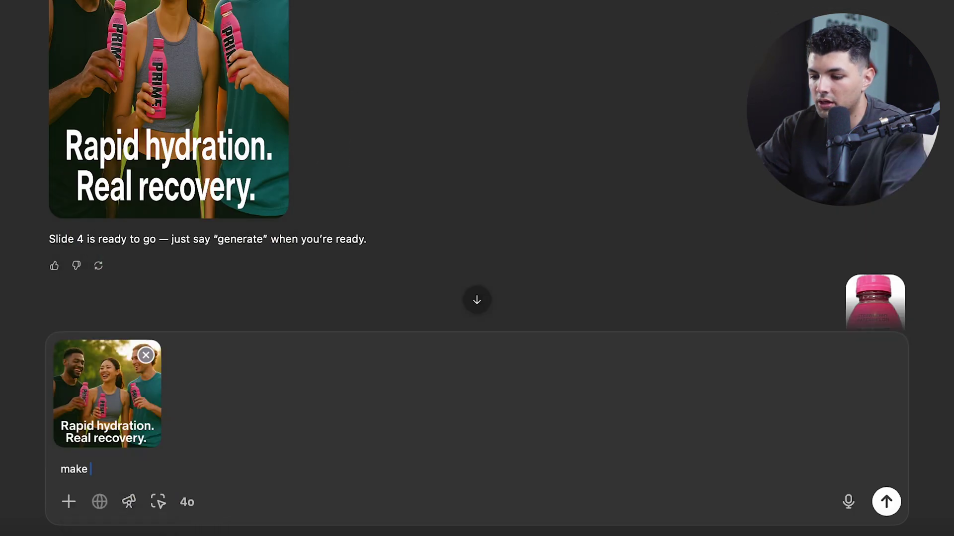
text(a 9:1)
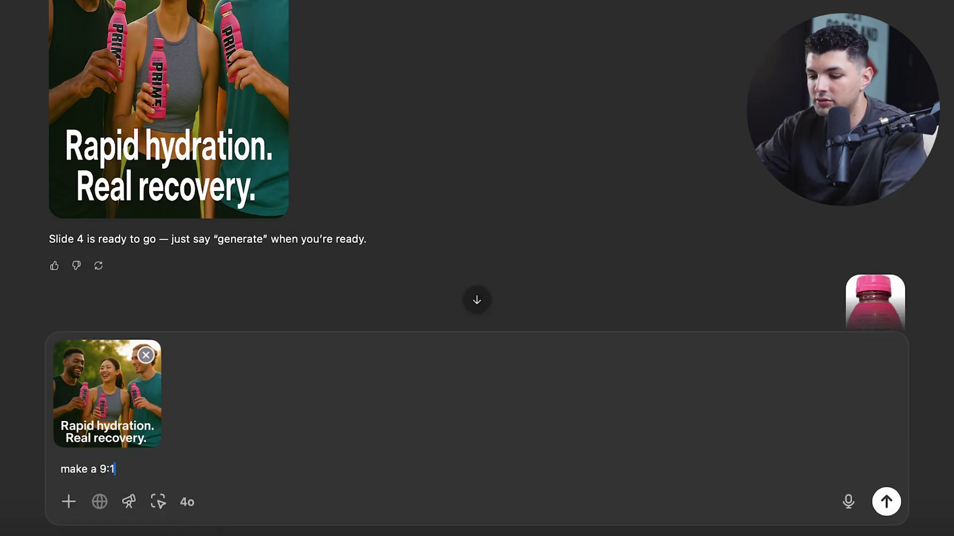
text(6 version of this (insta)
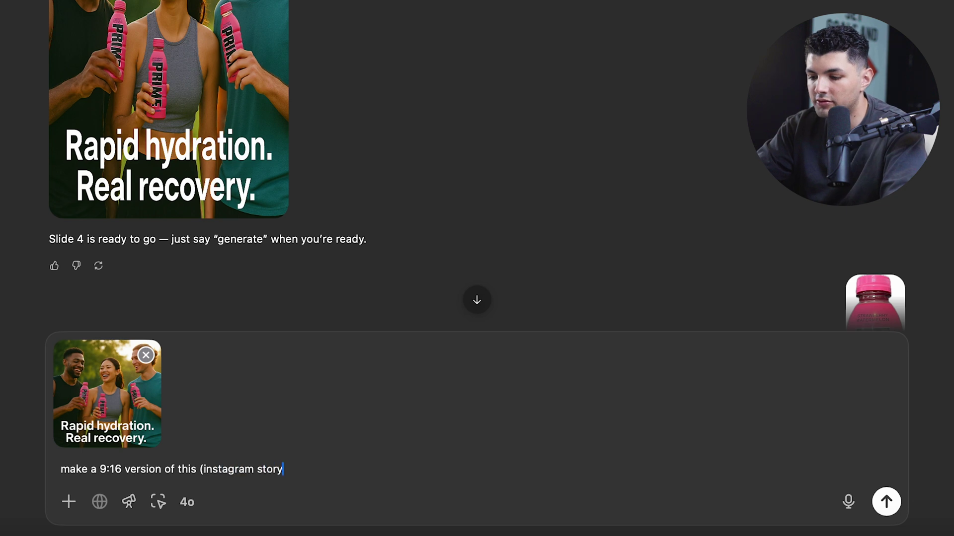
text(gram story)
key(Return)
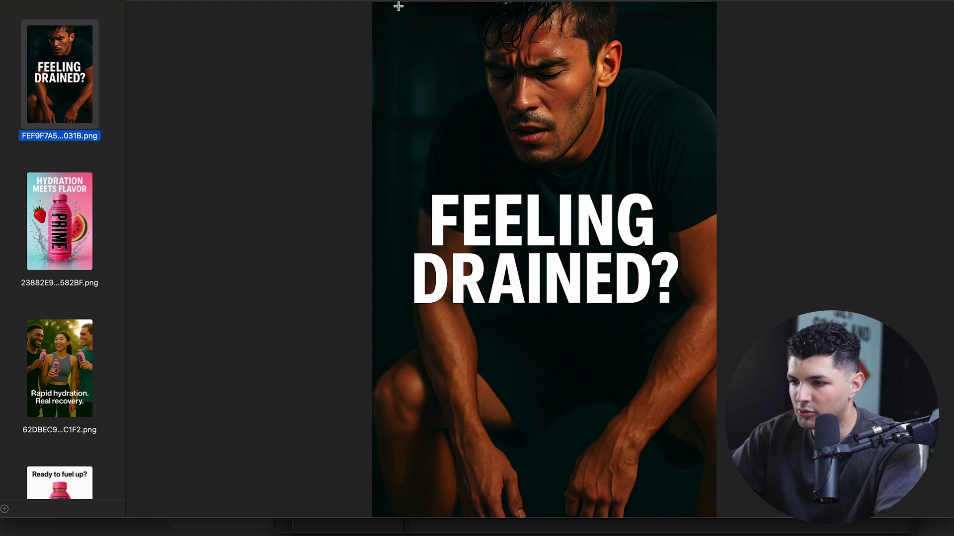
Outline the FEELING DRAINED? slide to check its size, then switch to HYDRATION MEETS FLAVOR
drag(374, 4, 716, 517)
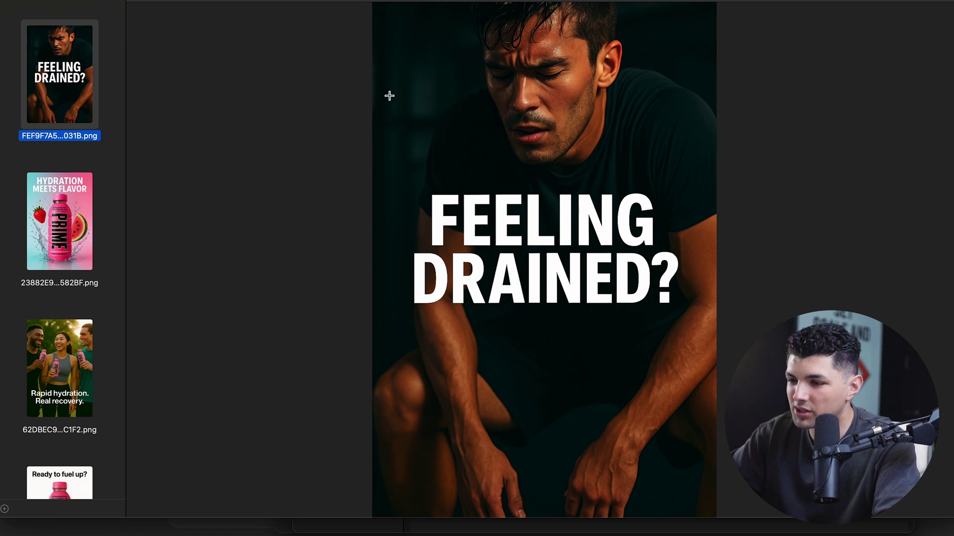
click(71, 213)
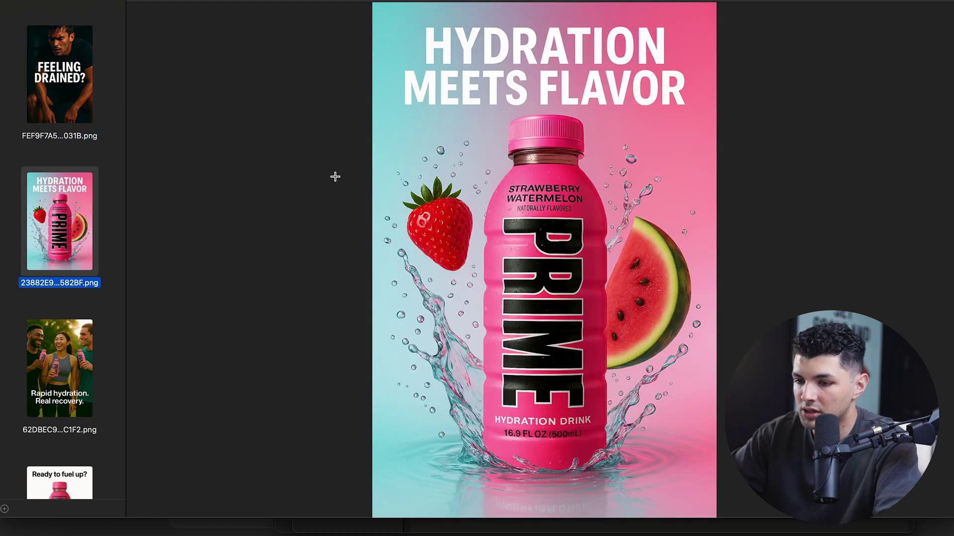
key(Up)
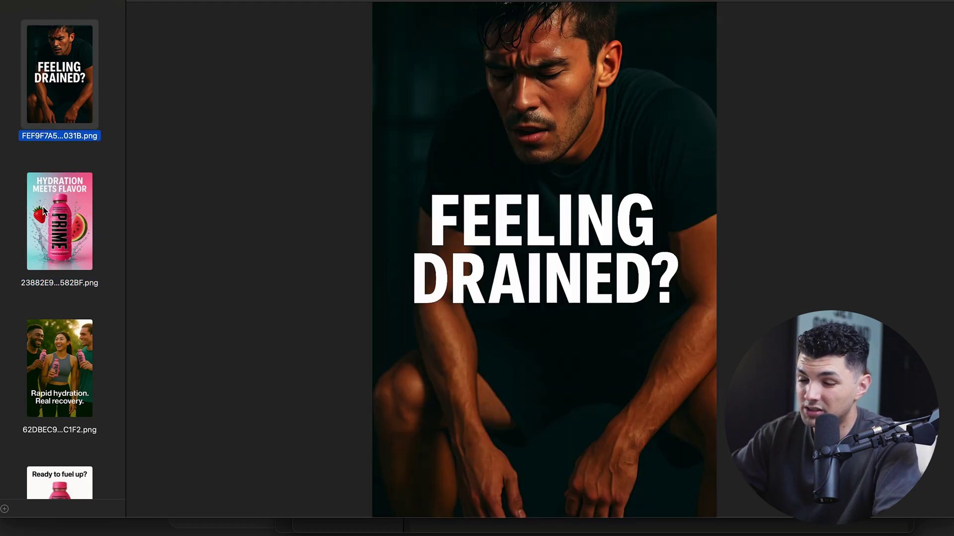
click(74, 219)
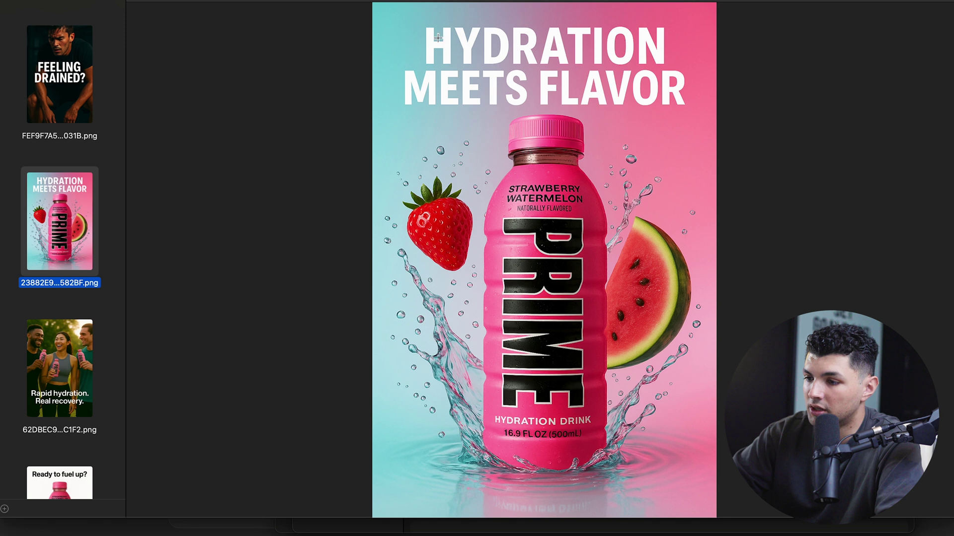
Outline and align a selection over the HYDRATION MEETS FLAVOR slide to check its size, then clear it
drag(396, 7, 709, 511)
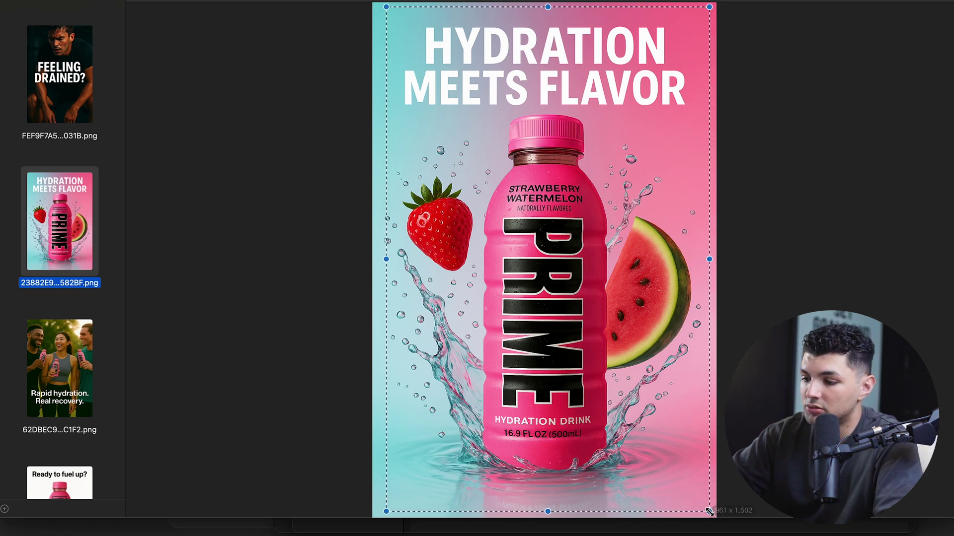
mouse_move(653, 462)
mouse_down()
mouse_move(574, 331)
mouse_move(628, 469)
mouse_move(648, 467)
mouse_up()
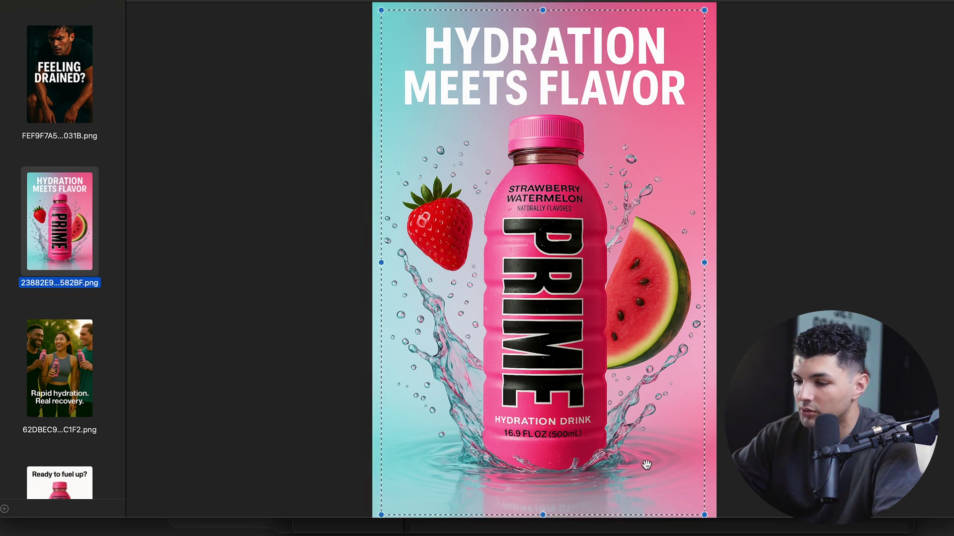
drag(530, 172, 428, 37)
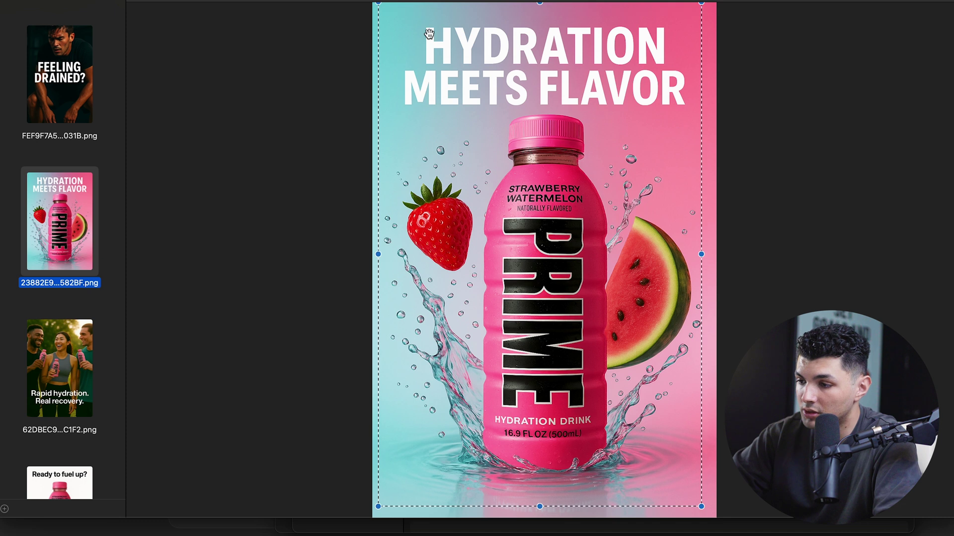
click(183, 387)
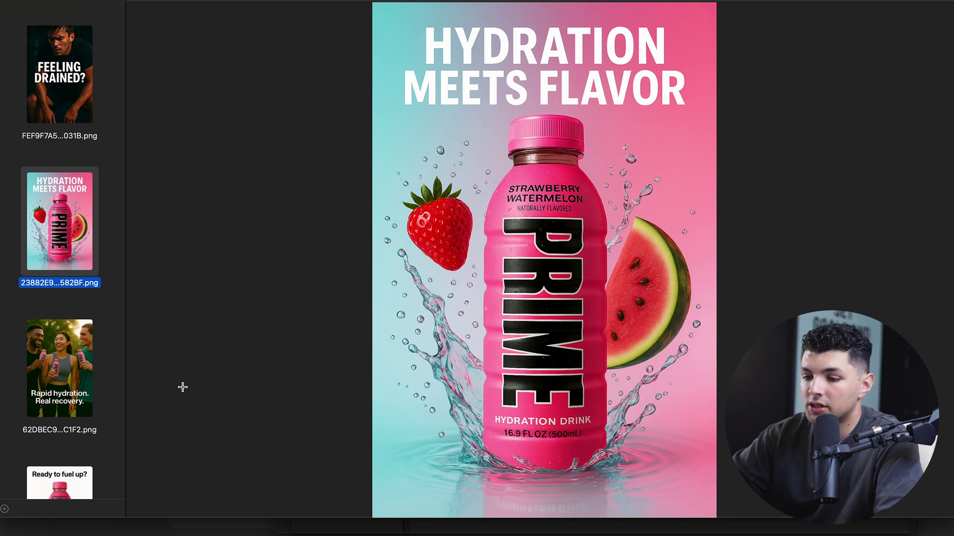
Show the Rapid hydration. Real recovery. slide and outline its headline to check its size
click(63, 361)
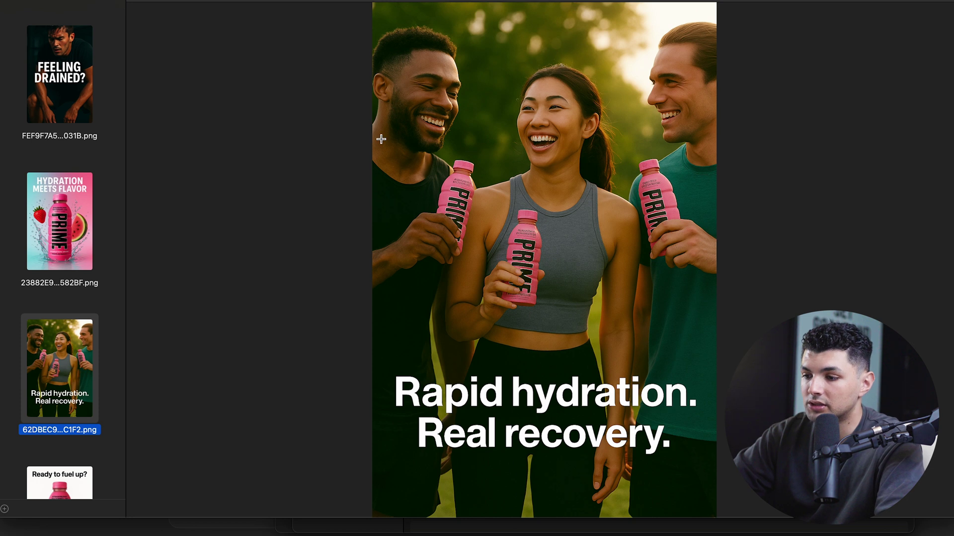
drag(372, 42, 349, 21)
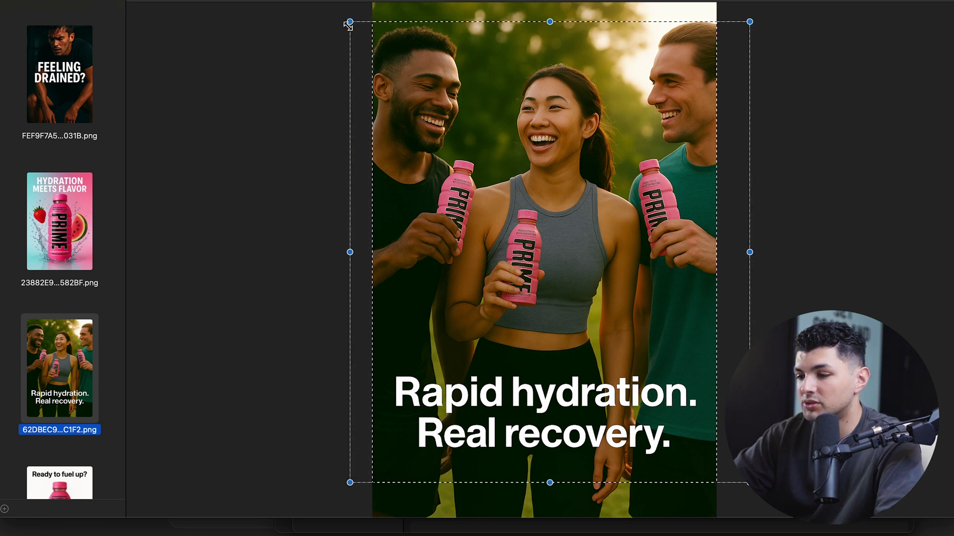
click(304, 68)
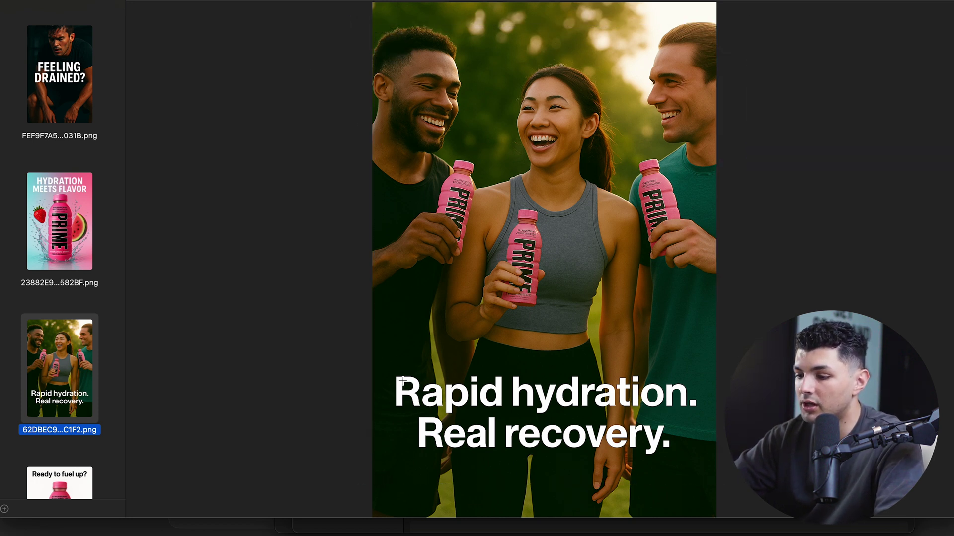
drag(395, 372, 698, 457)
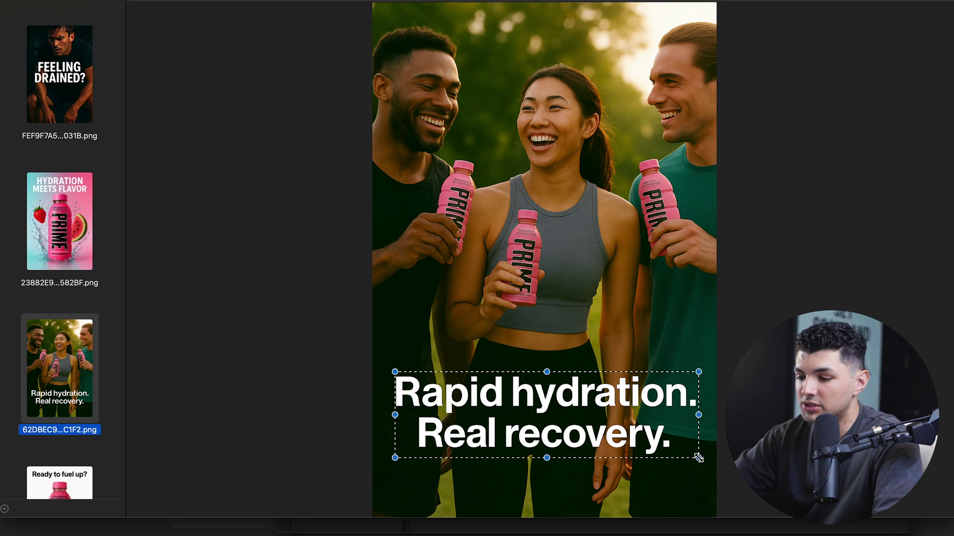
key(Return)
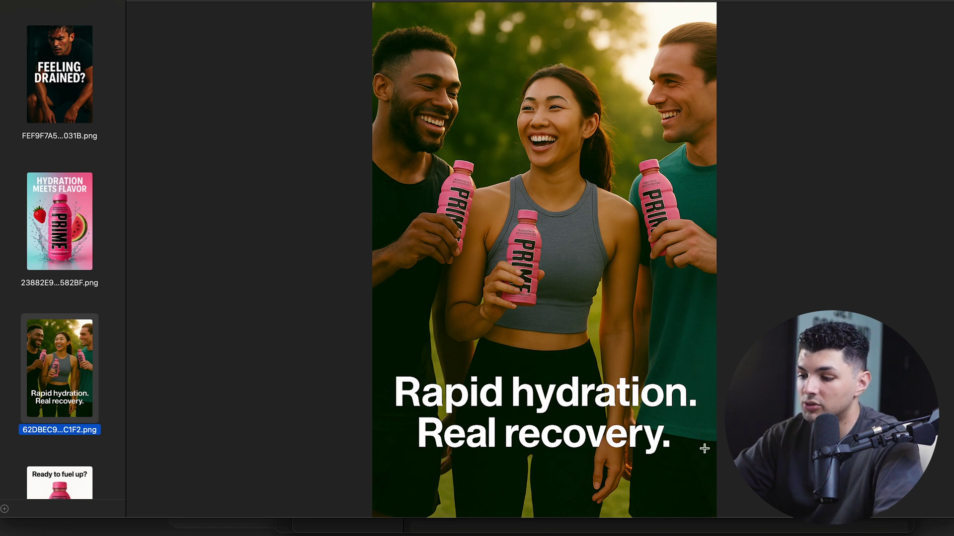
drag(704, 449, 362, 368)
key(Return)
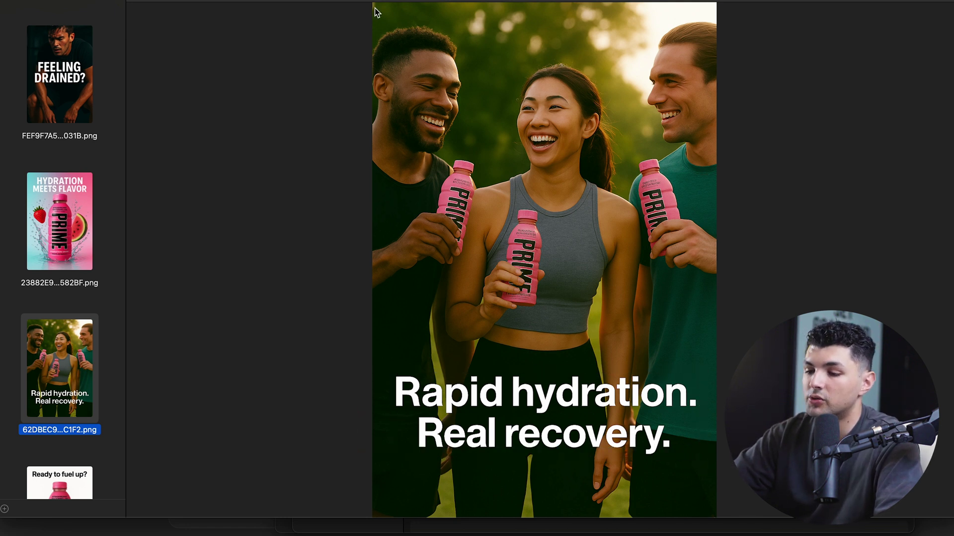
Outline the full Rapid hydration slide to check its overall proportions
drag(375, 8, 726, 498)
drag(578, 252, 571, 253)
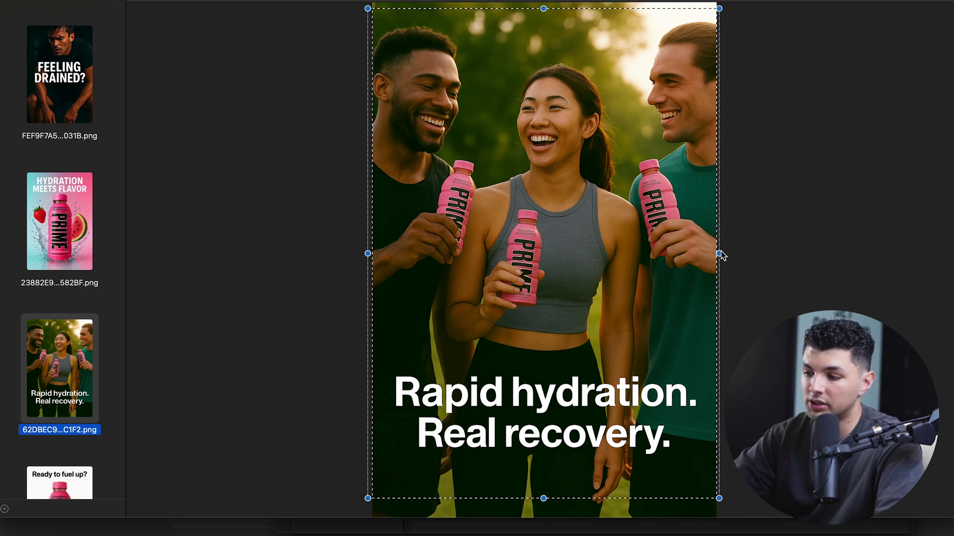
scroll(99, 348, down, 2)
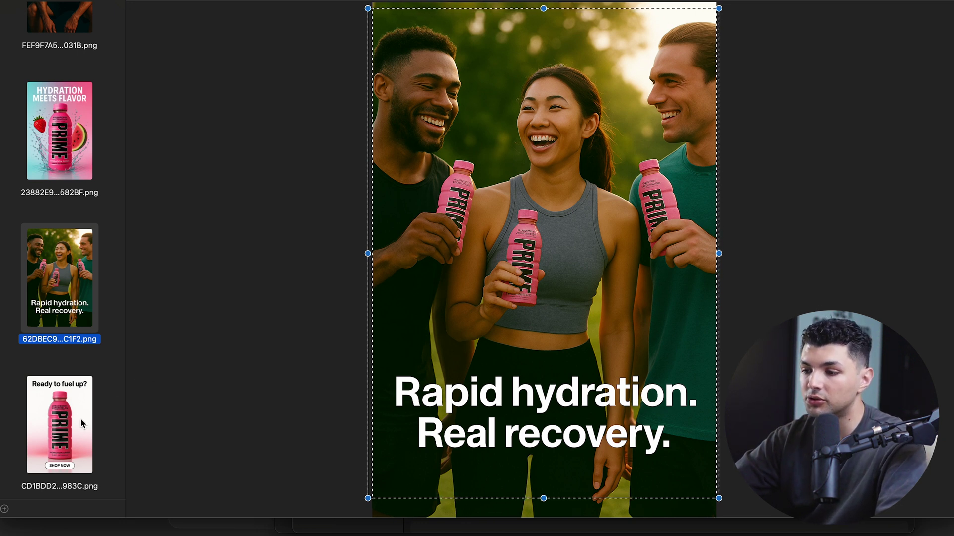
Outline the Ready to fuel up? SHOP NOW slide to check its size, then return to FEELING DRAINED?
click(82, 423)
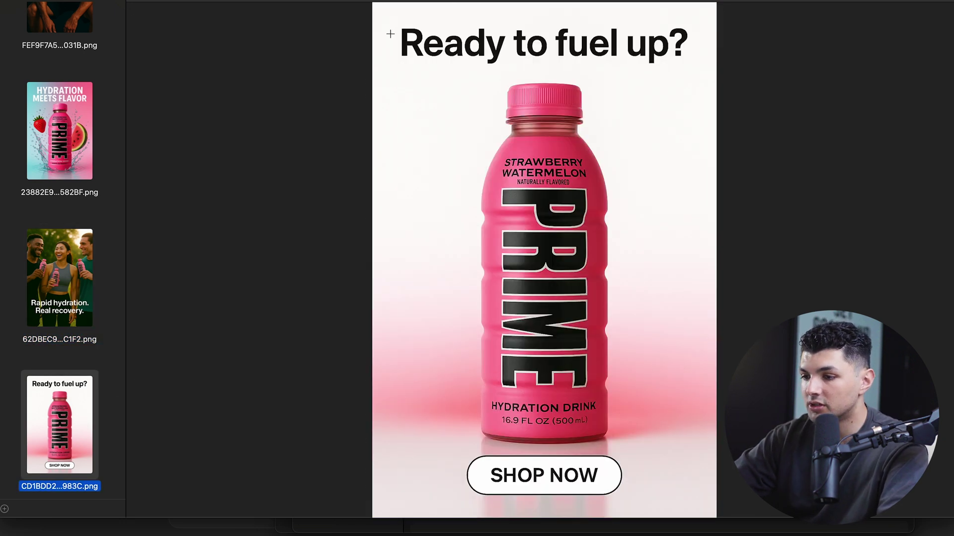
drag(393, 10, 689, 508)
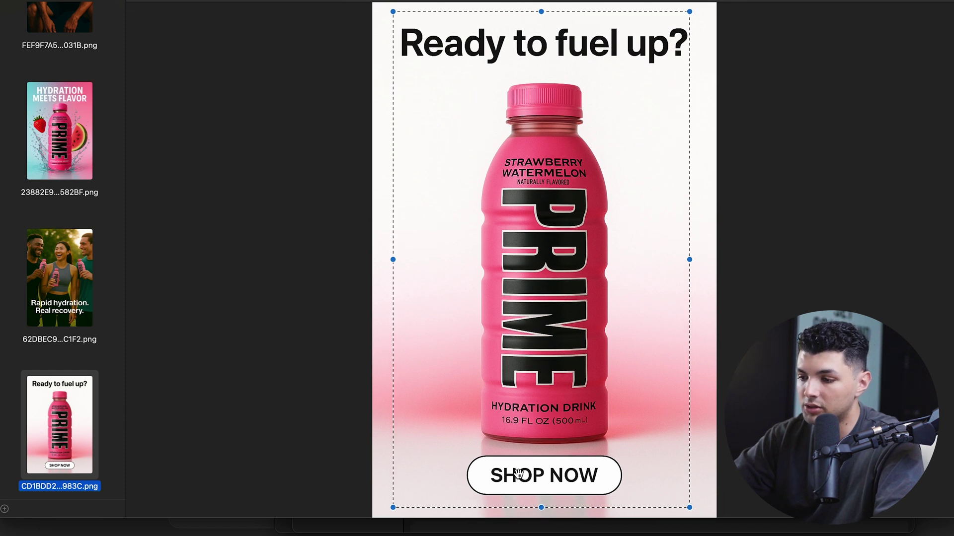
drag(550, 271, 551, 273)
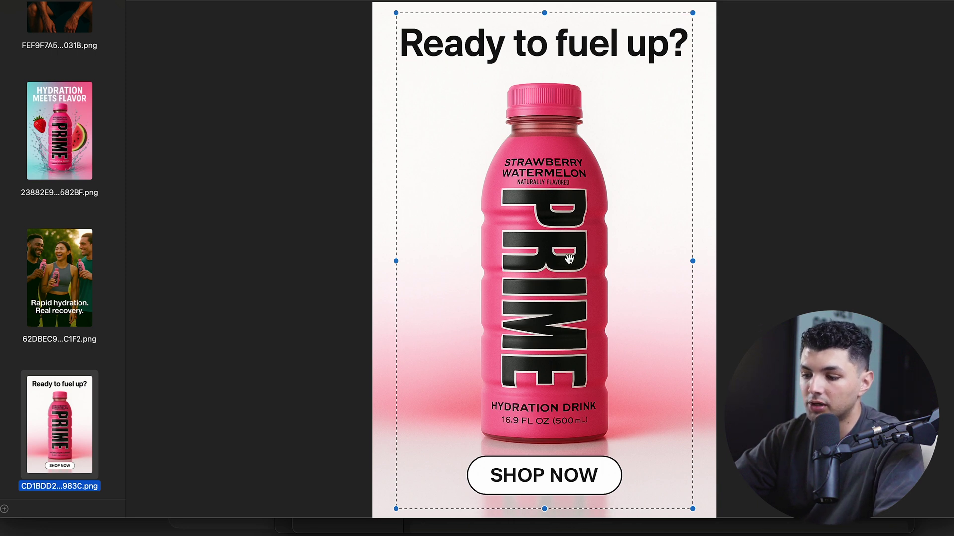
click(43, 49)
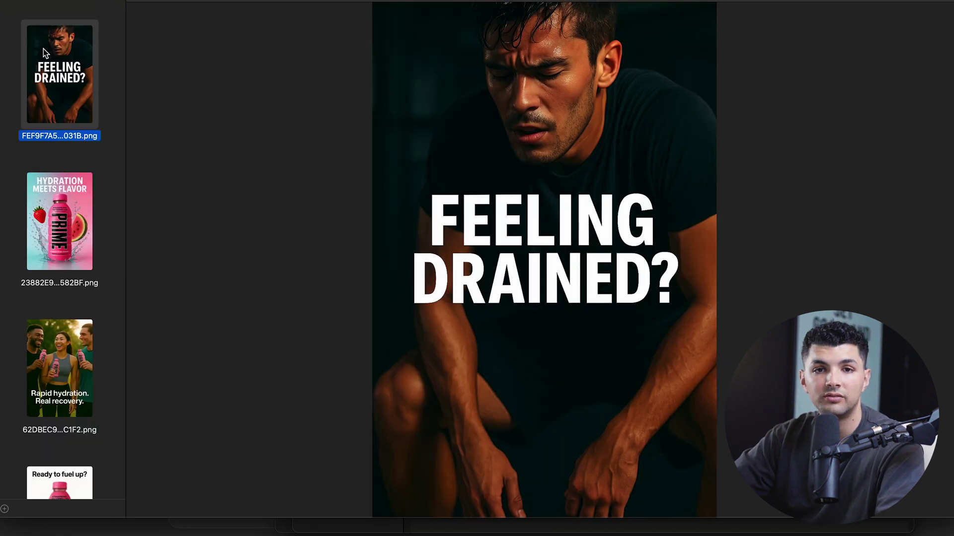
Step through the HYDRATION MEETS FLAVOR and Rapid hydration slides and bring up options for Ready to fuel up?
click(82, 219)
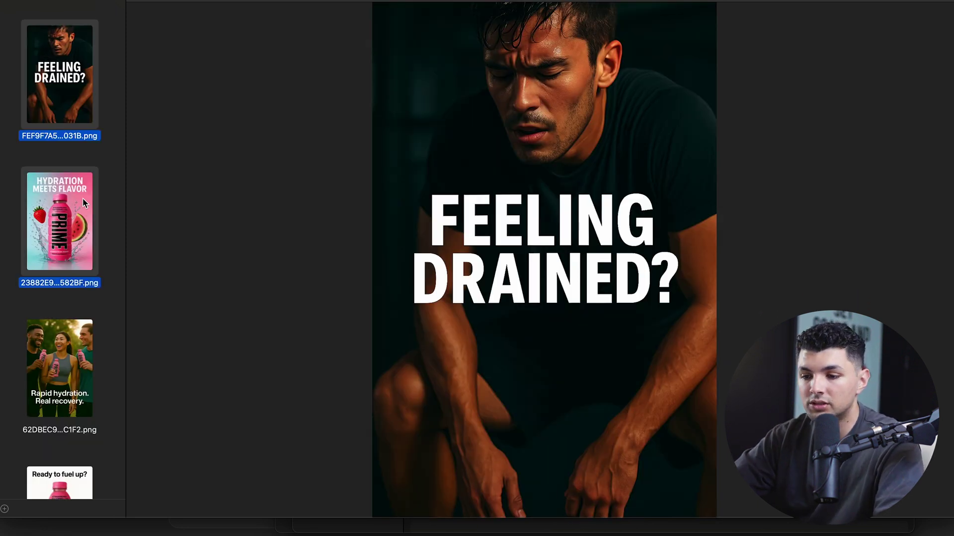
click(68, 357)
scroll(68, 356, down, 3)
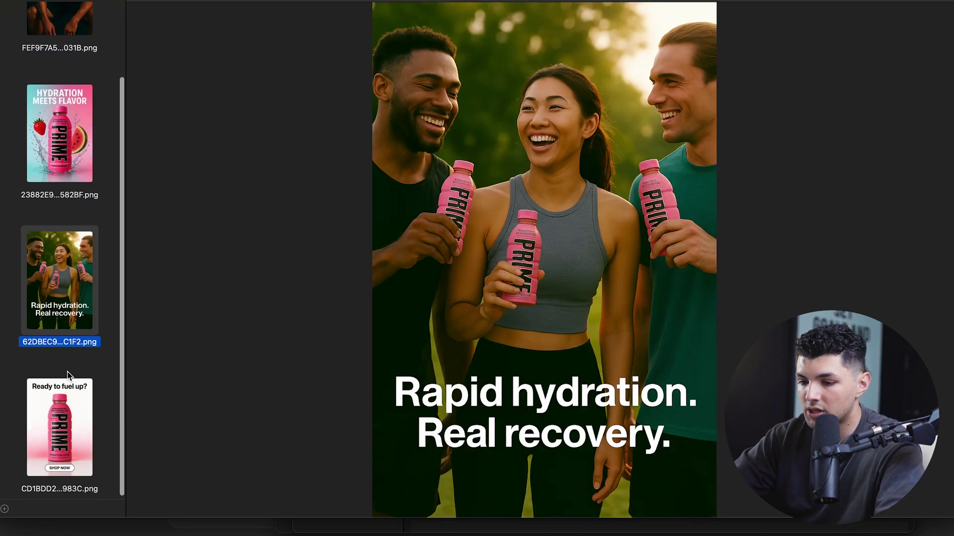
right_click(71, 458)
click(56, 159)
click(56, 298)
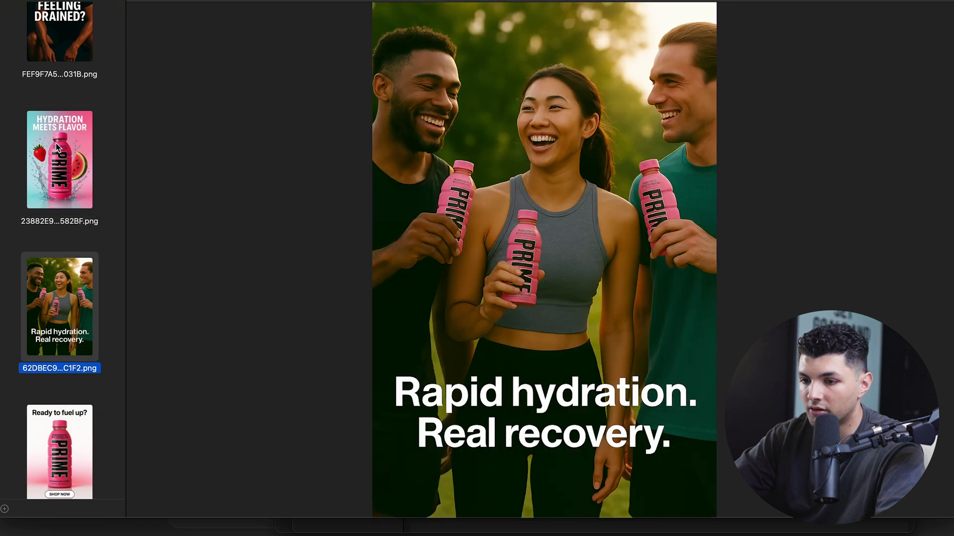
scroll(56, 199, up, 3)
Cycle through all four slides again, ending on Ready to fuel up? and jumping back to FEELING DRAINED?
click(56, 110)
click(57, 175)
click(45, 346)
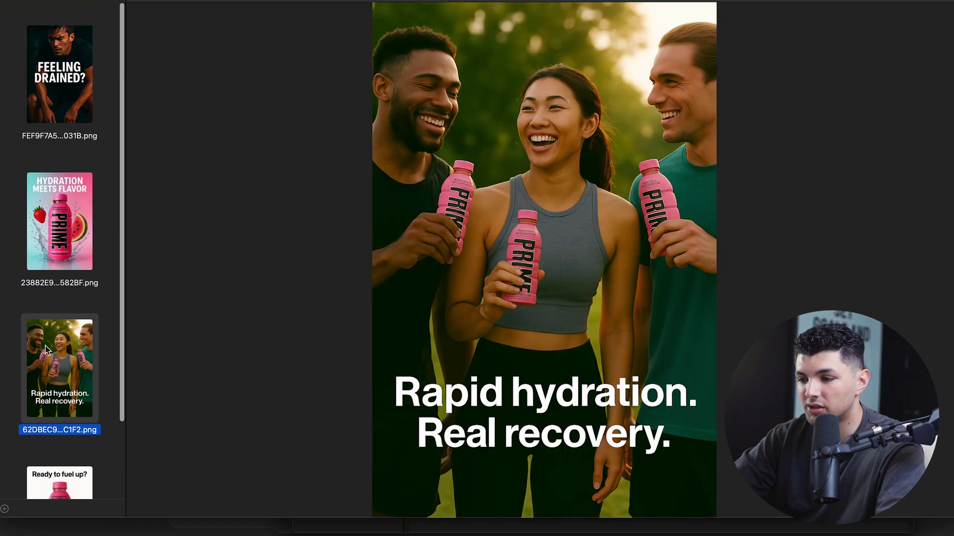
scroll(45, 348, down, 3)
shift+click(58, 403)
click(58, 403)
key(Up)
key(Up)
key(Up)
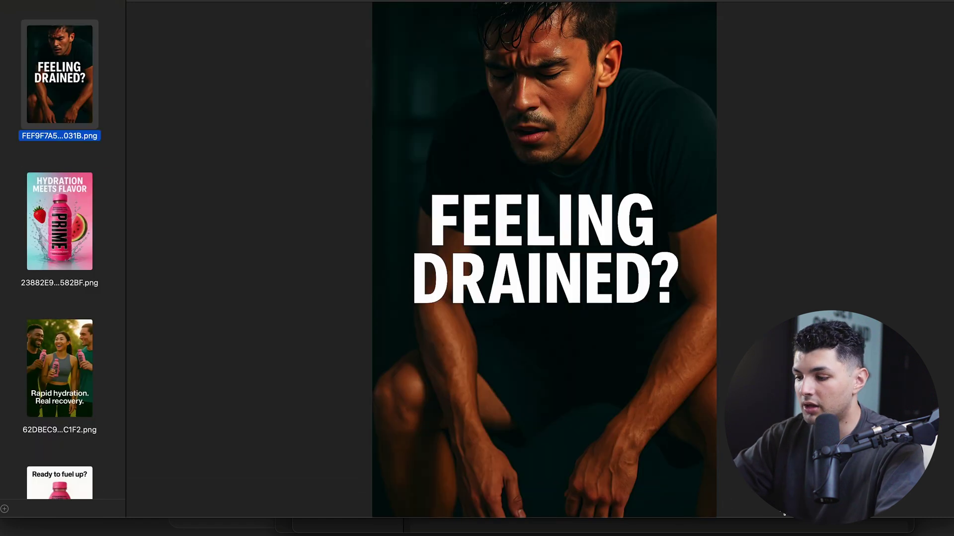